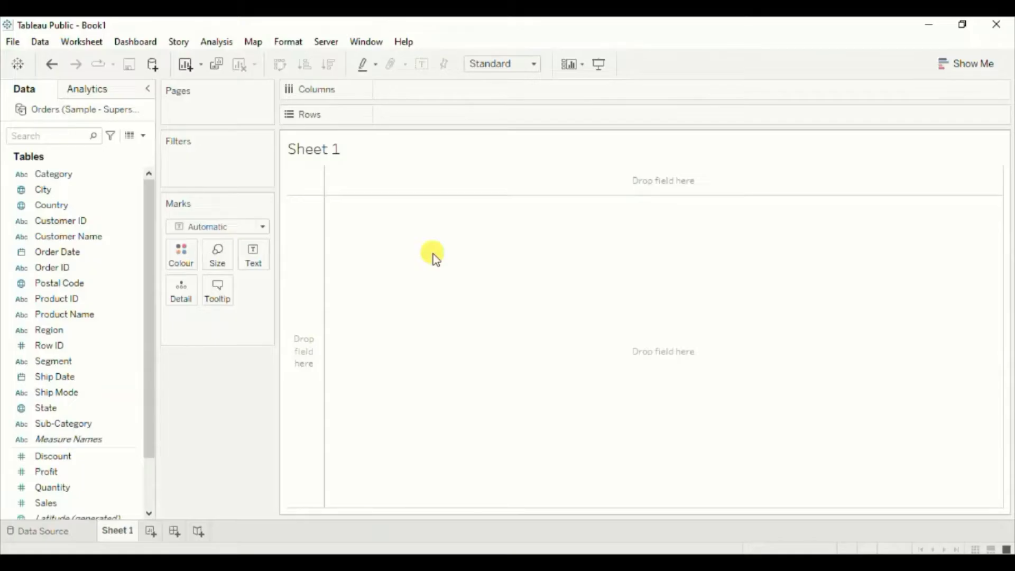
# Draw a pie coloured by Segment (Consumer, Corporate, Home Office), with slice angles sized by SUM(Sales).
pyautogui.click(265, 227)
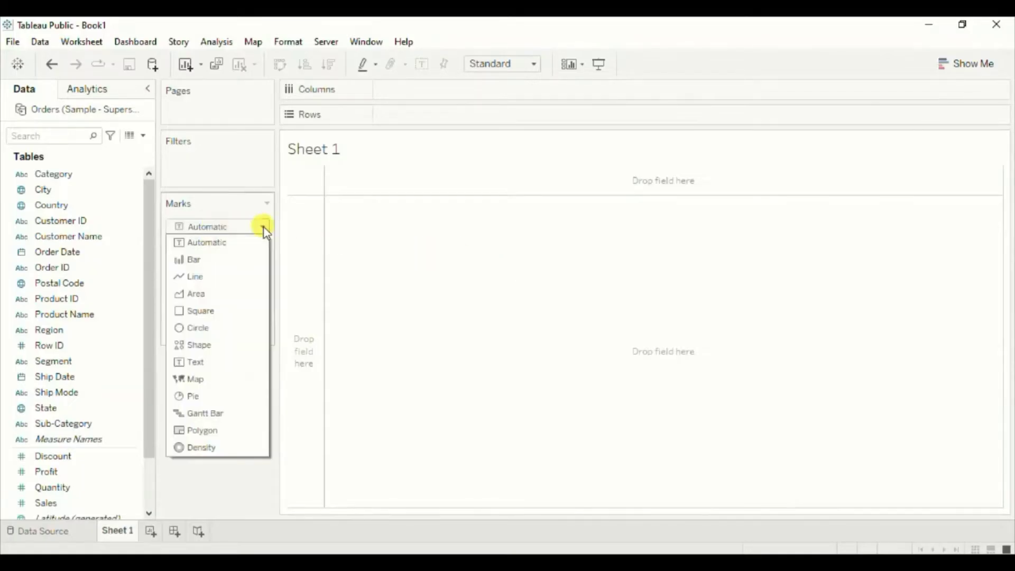
pyautogui.click(195, 396)
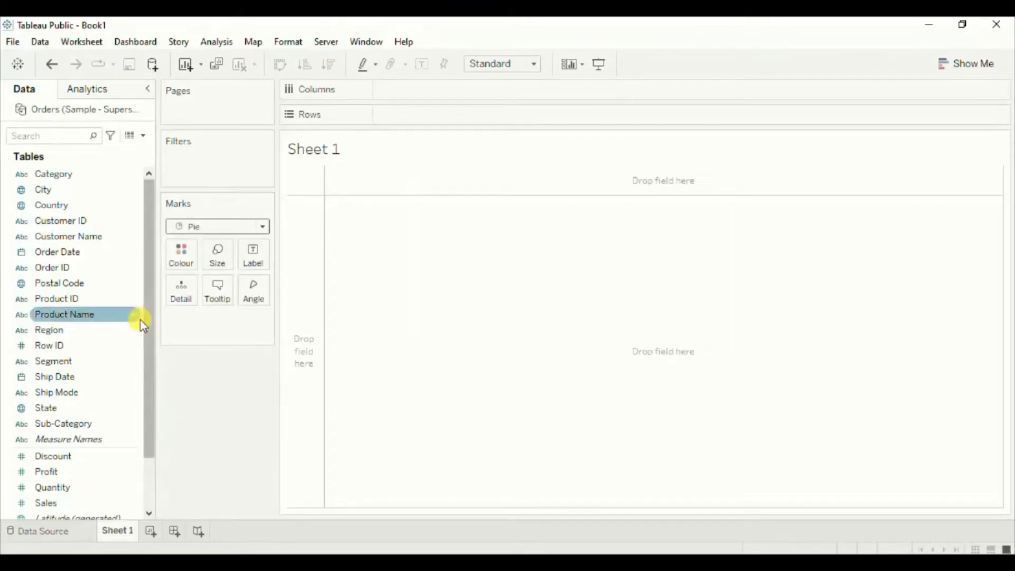
pyautogui.moveTo(64, 367); pyautogui.dragTo(179, 252)
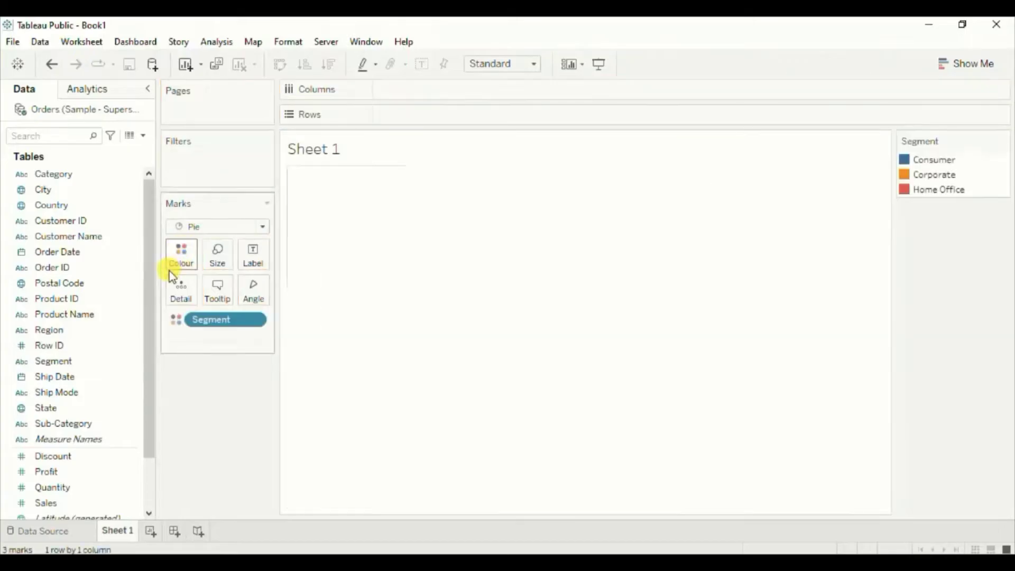
pyautogui.click(41, 502)
pyautogui.moveTo(45, 508); pyautogui.dragTo(243, 285)
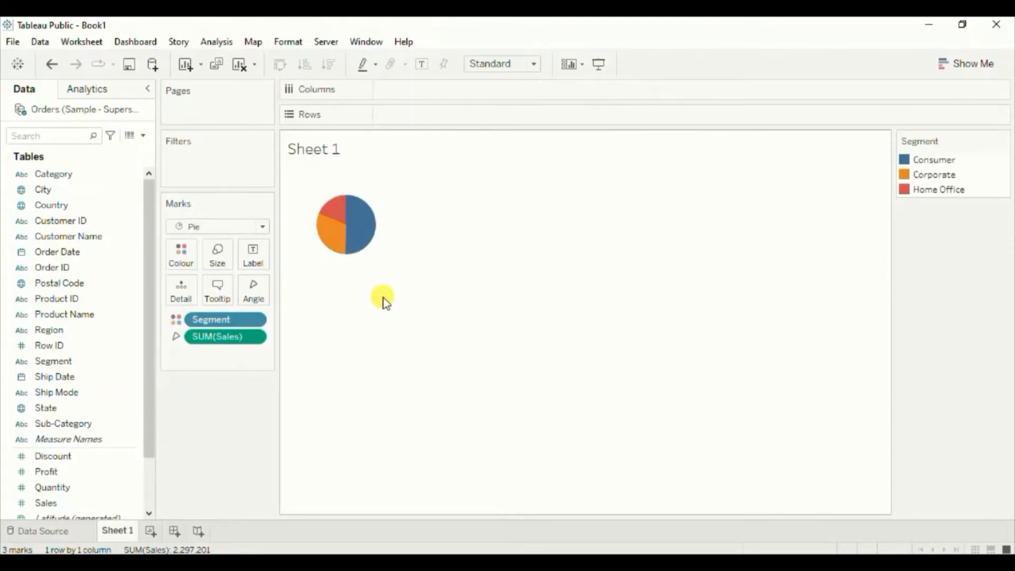
pyautogui.click(257, 338)
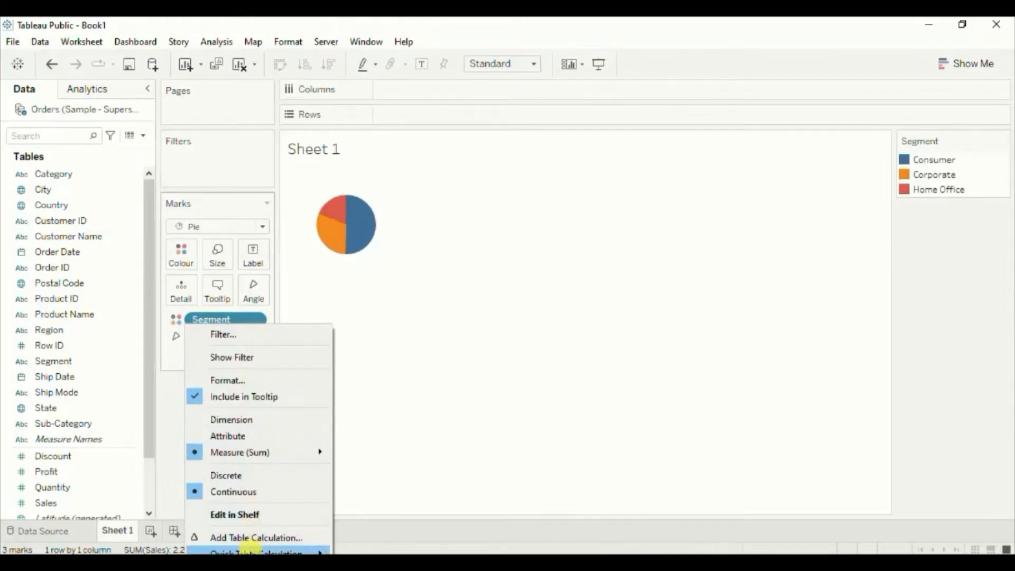
# Turn SUM(Sales) into Percent of Total and label the slices 50.56%, 30.74% and 18.70%.
pyautogui.moveTo(295, 551)
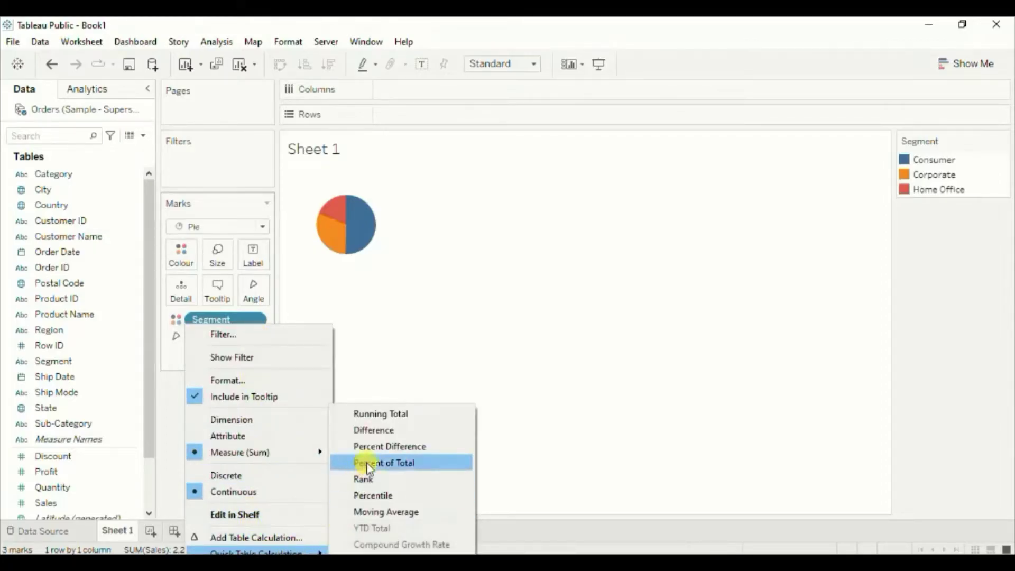
pyautogui.click(364, 463)
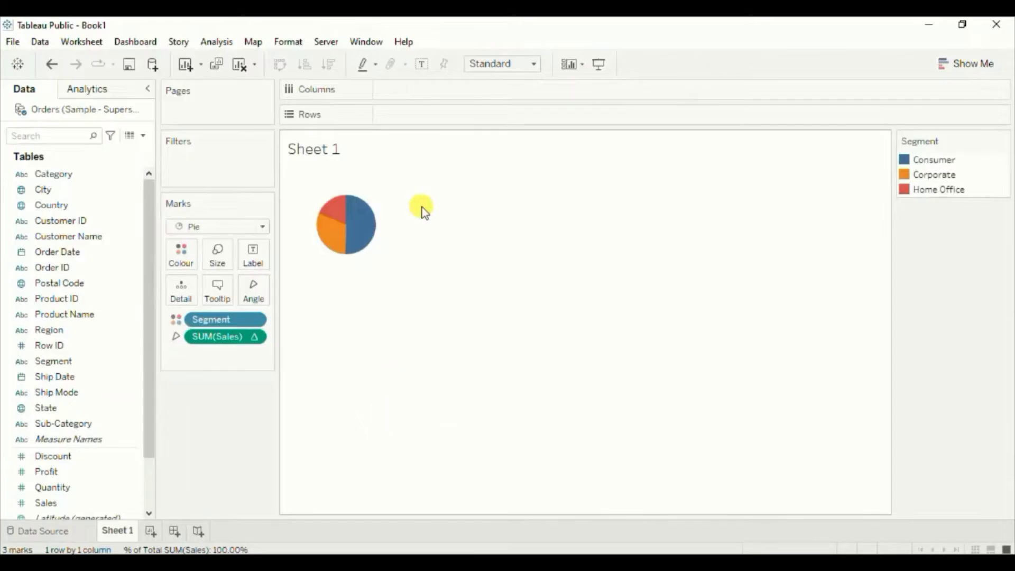
pyautogui.click(423, 65)
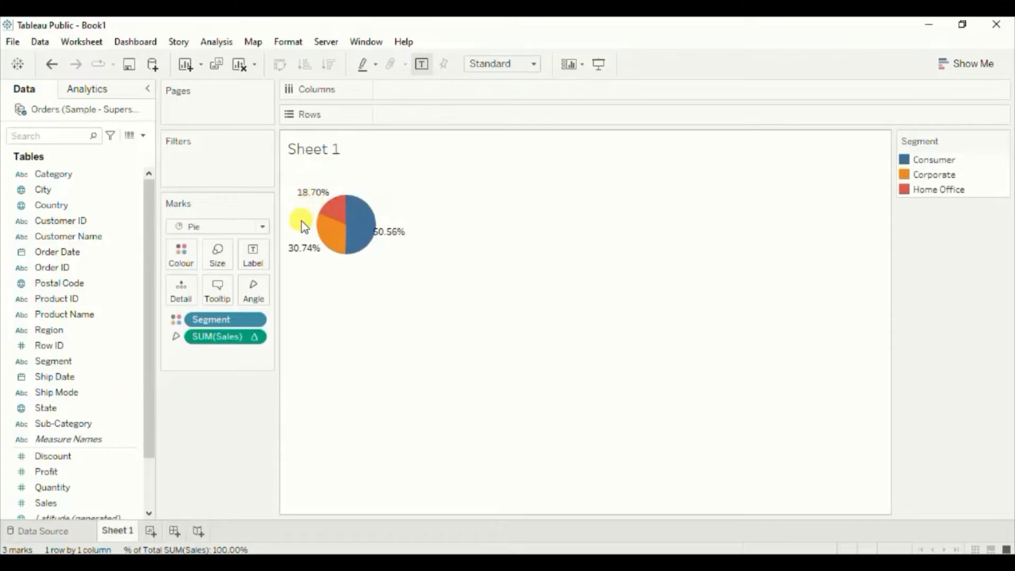
# Format the pane values as percentages with 0 decimals (51%, 31%, 19%) and fit the chart to Entire View.
pyautogui.rightClick(218, 342)
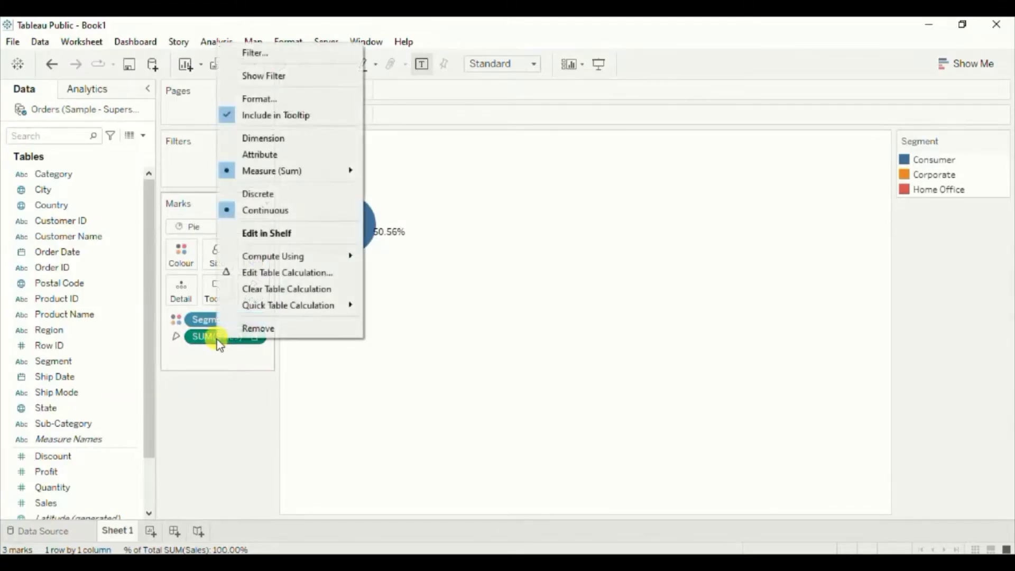
pyautogui.click(260, 99)
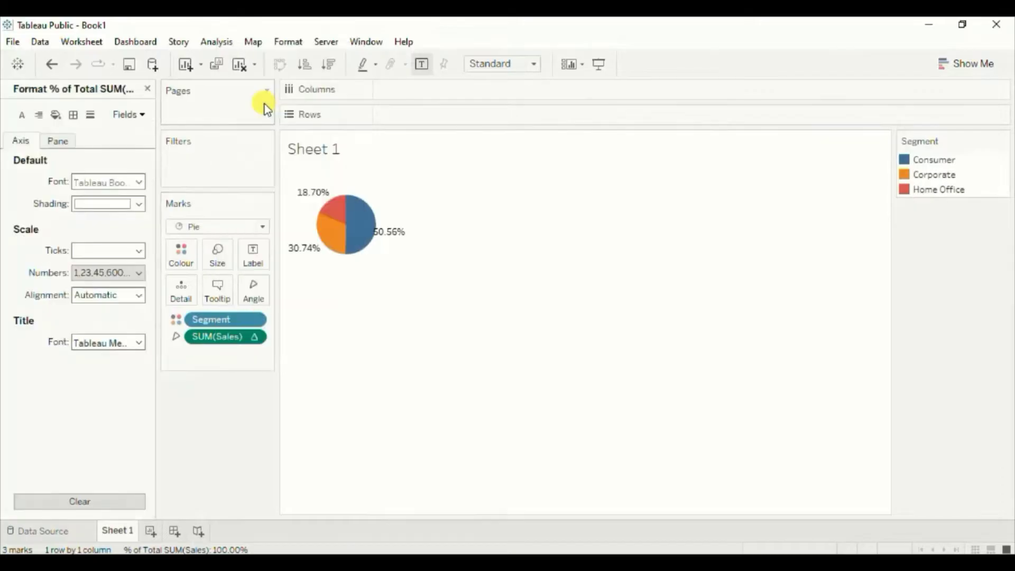
pyautogui.click(60, 148)
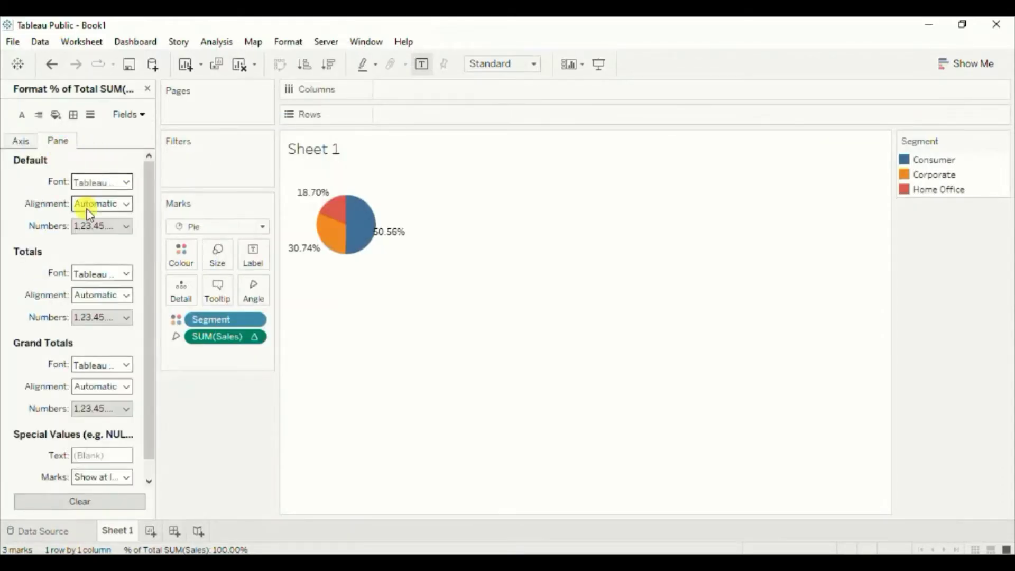
pyautogui.click(121, 232)
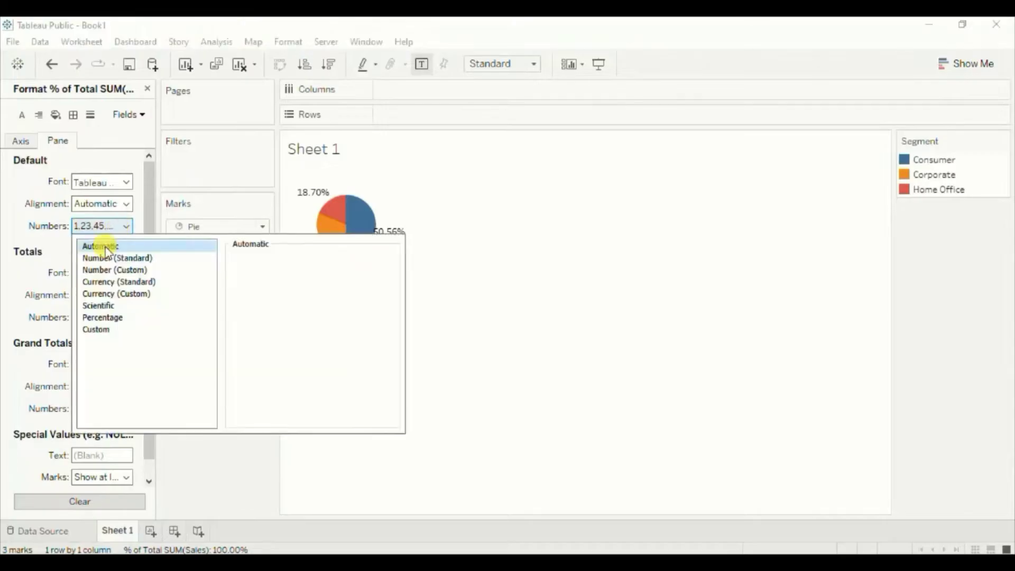
pyautogui.click(103, 320)
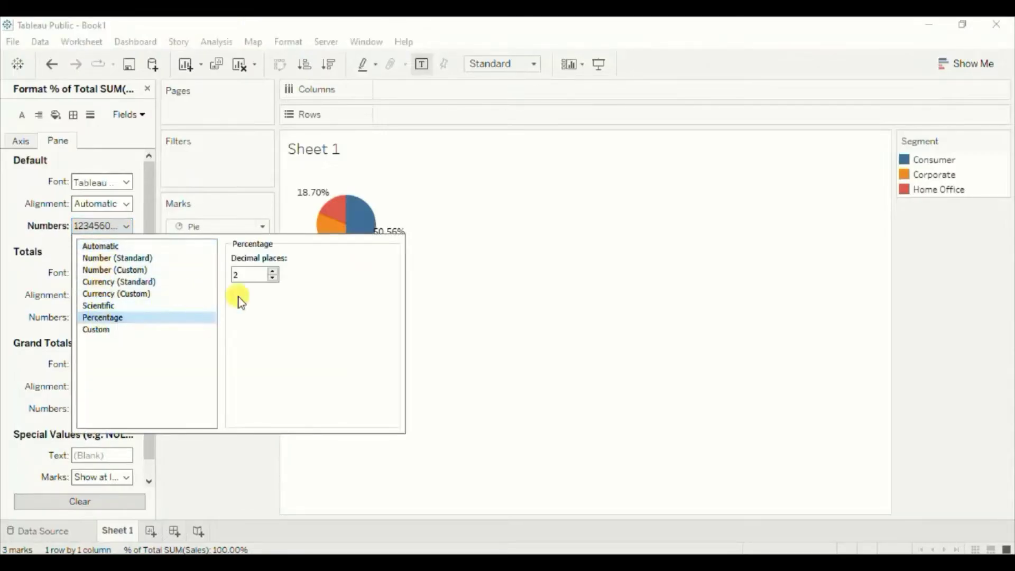
pyautogui.doubleClick(273, 278)
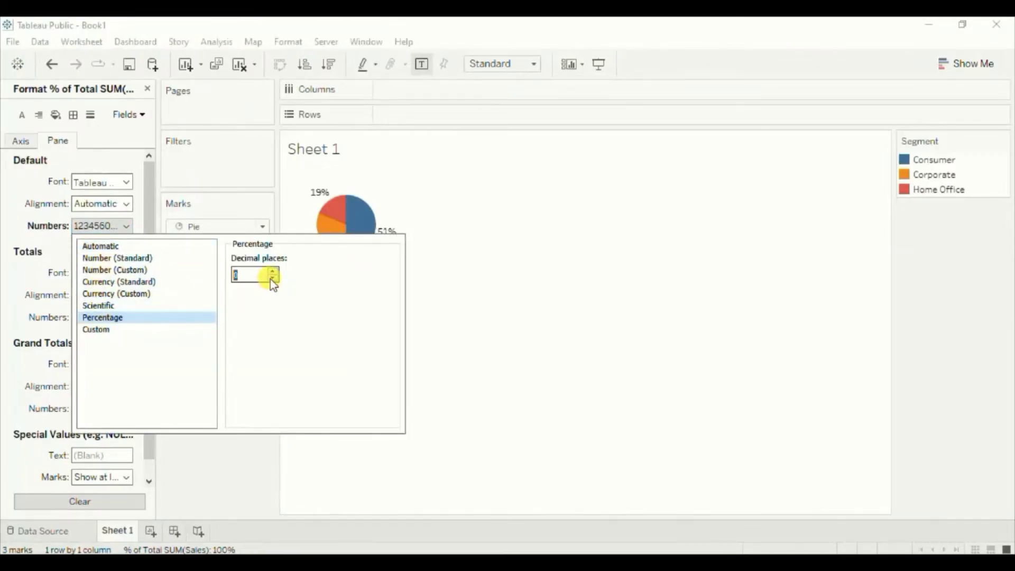
pyautogui.click(197, 482)
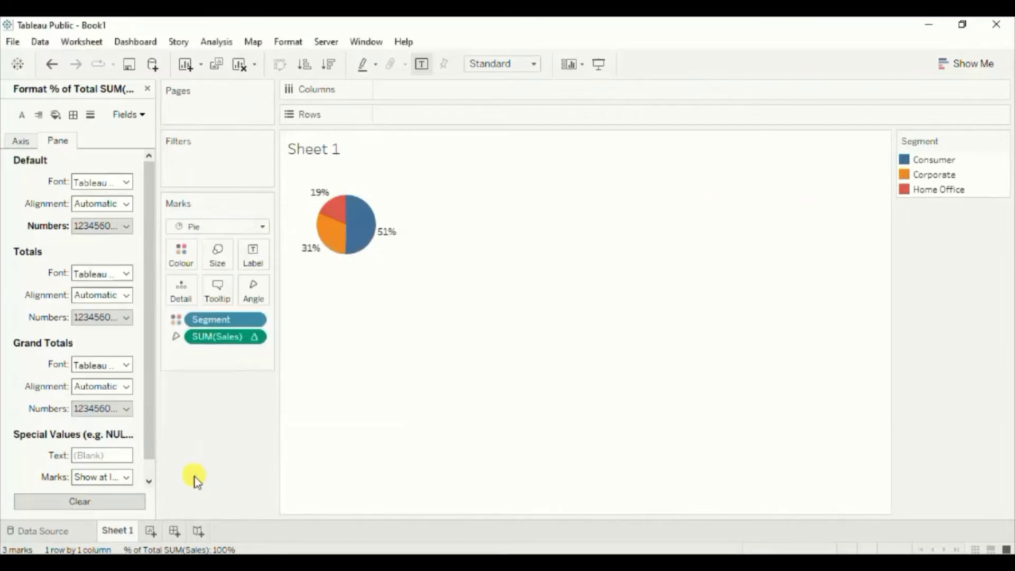
pyautogui.click(533, 66)
pyautogui.click(511, 121)
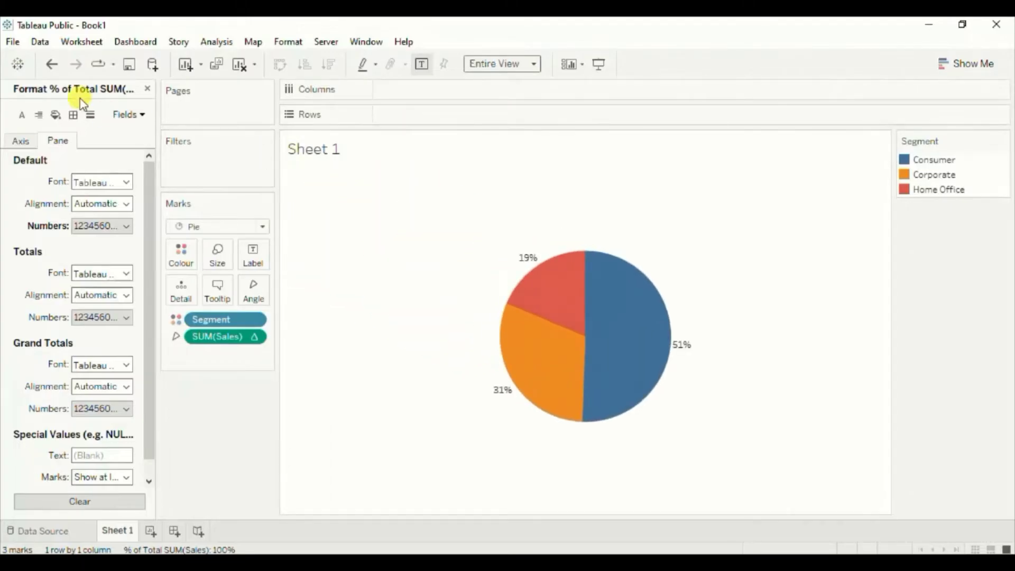
# Label each slice with its Segment name above its percentage: Consumer 51%, Corporate 31%, Home Office 19%.
pyautogui.click(148, 90)
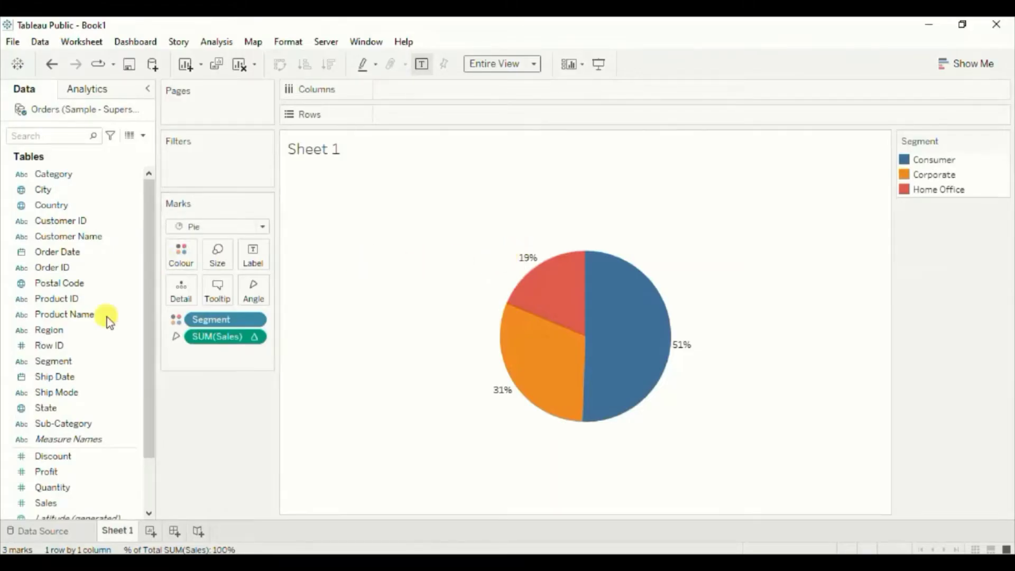
pyautogui.click(62, 364)
pyautogui.moveTo(61, 364); pyautogui.dragTo(253, 257)
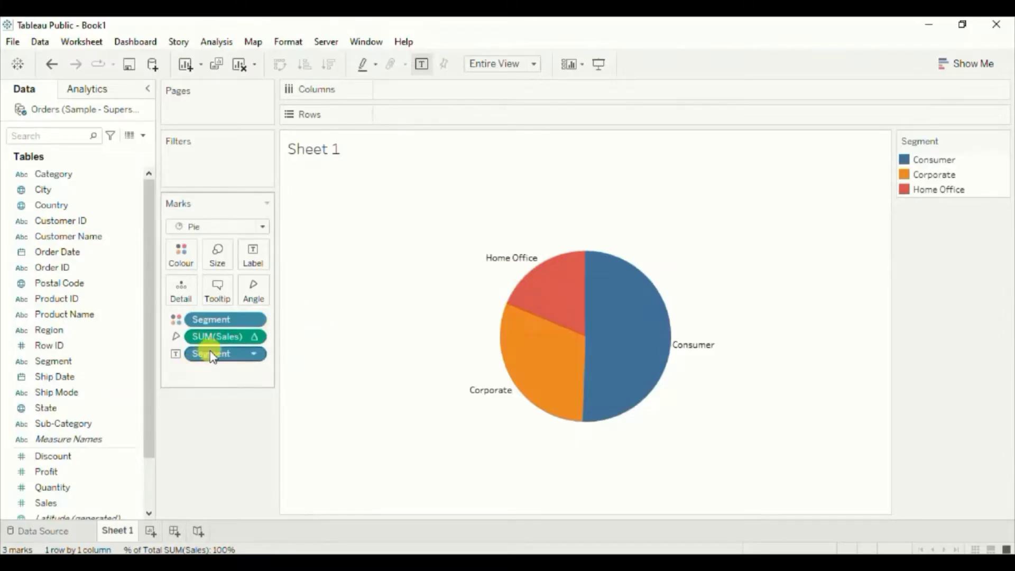
pyautogui.moveTo(226, 343)
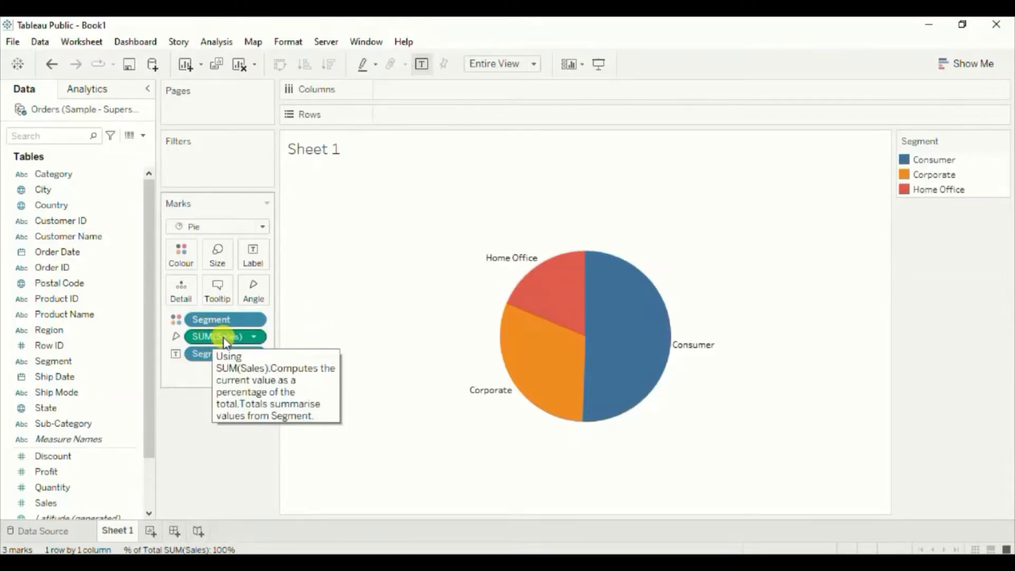
pyautogui.moveTo(225, 336); pyautogui.dragTo(250, 256)
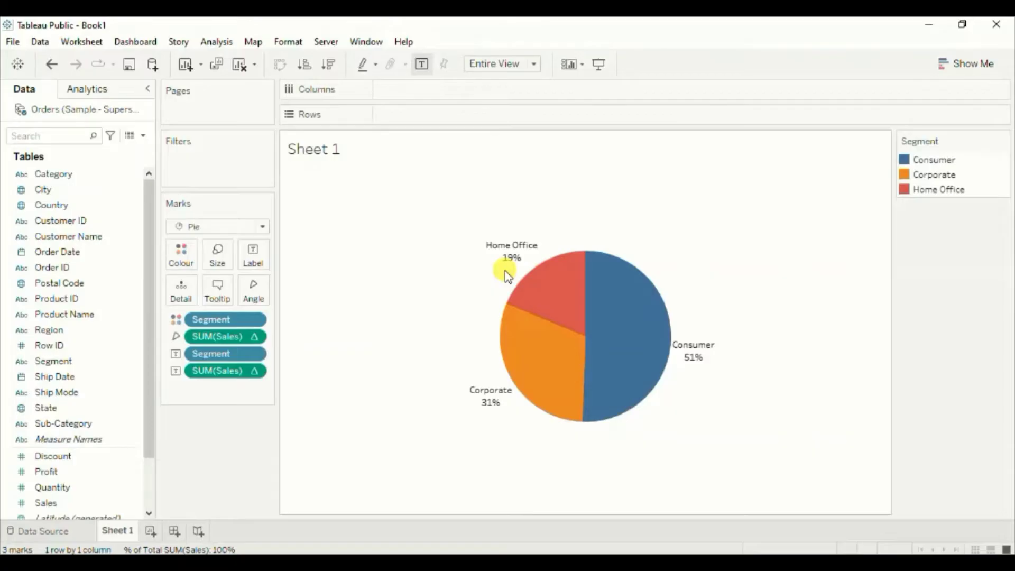
# Add two avg(0) calculations to Rows so two identical labelled pies stack vertically.
pyautogui.doubleClick(405, 118)
pyautogui.write('avg(')
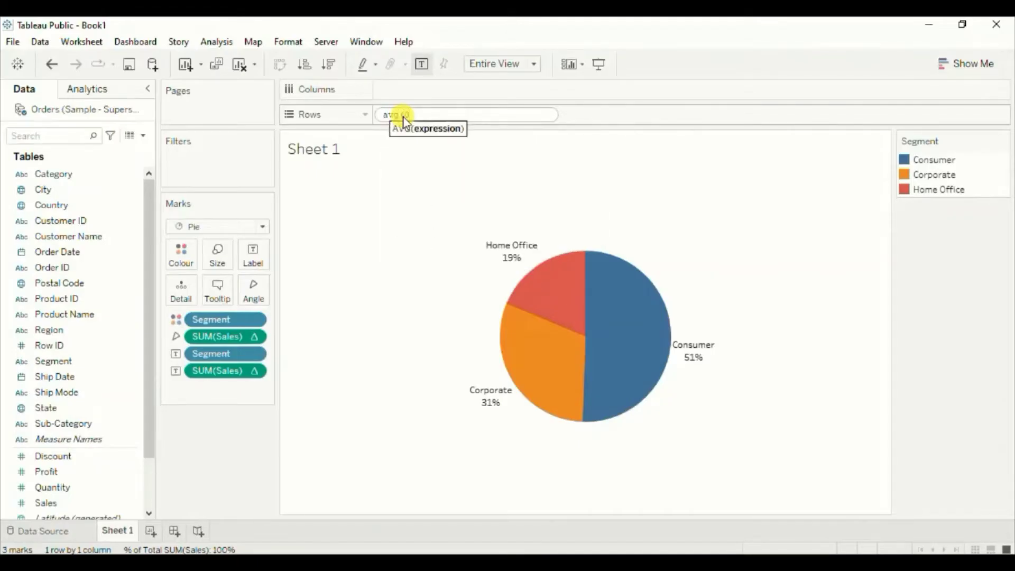
pyautogui.write('0')
pyautogui.press('Return')
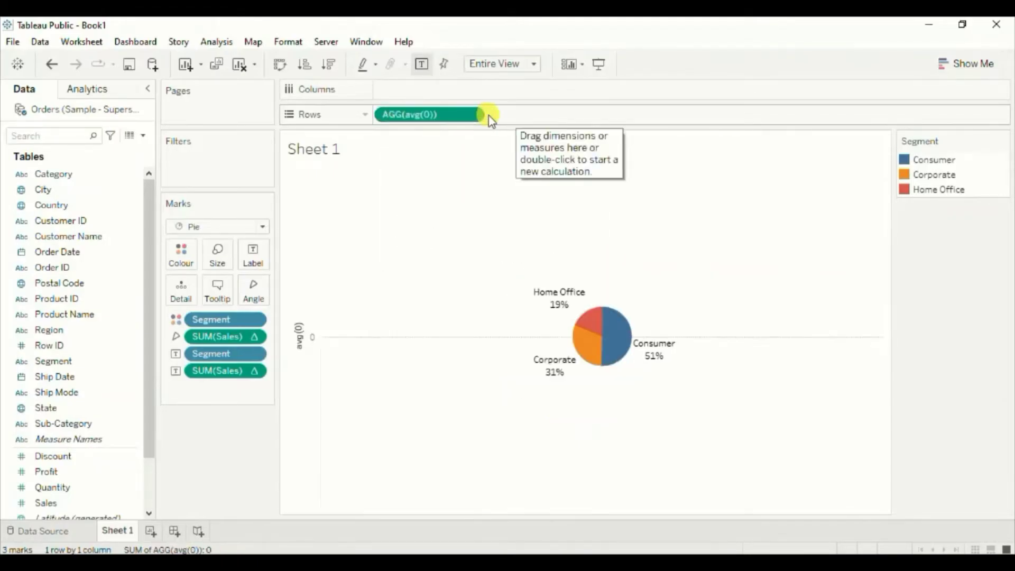
pyautogui.doubleClick(522, 116)
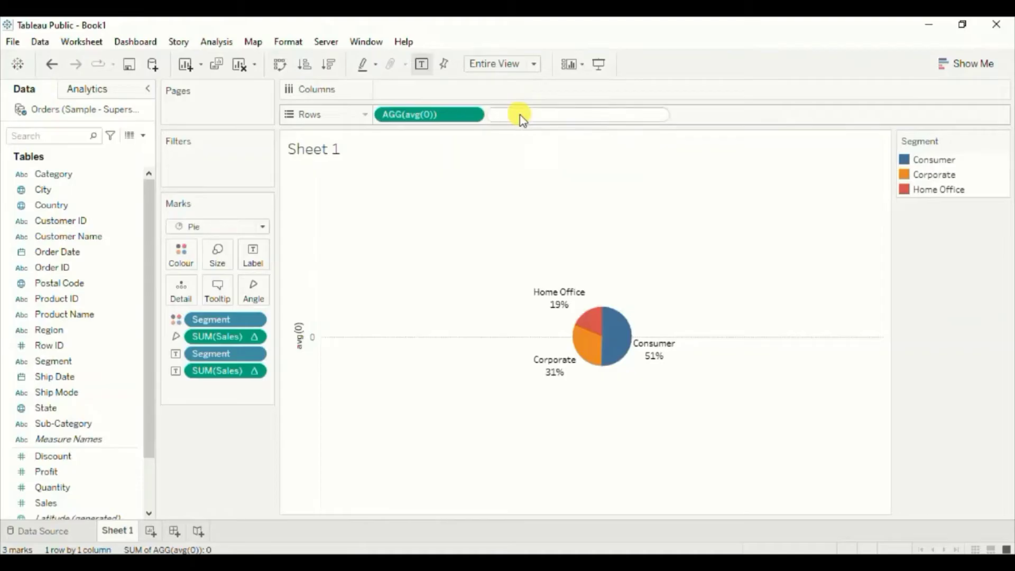
pyautogui.write('avg(')
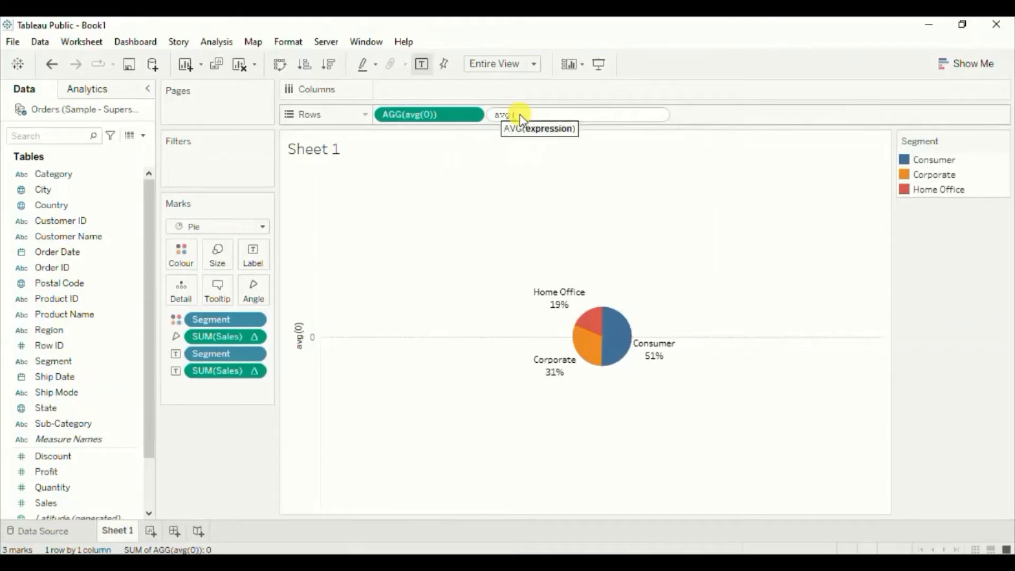
pyautogui.write(')')
pyautogui.press('Left')
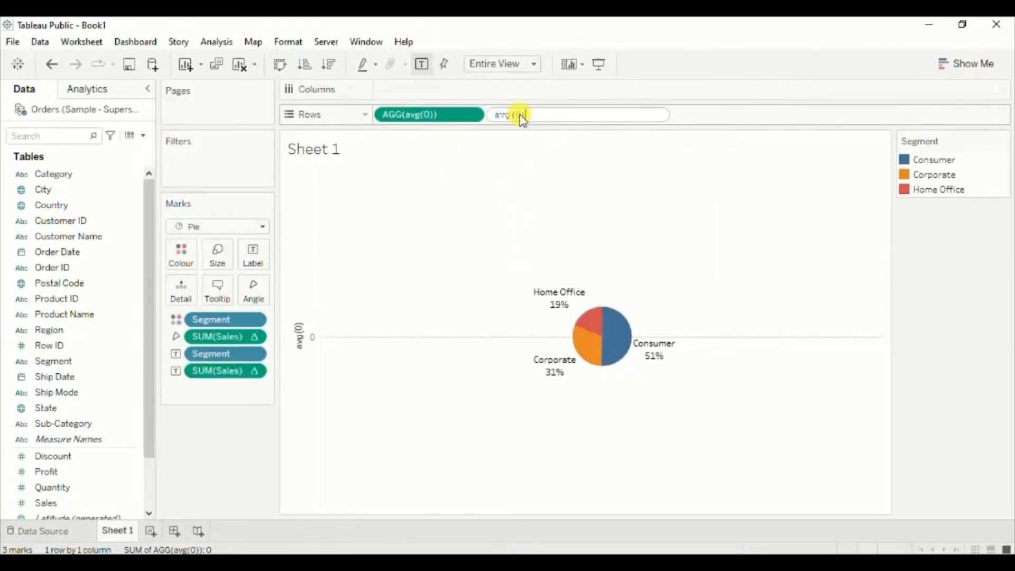
pyautogui.write('0')
pyautogui.press('Return')
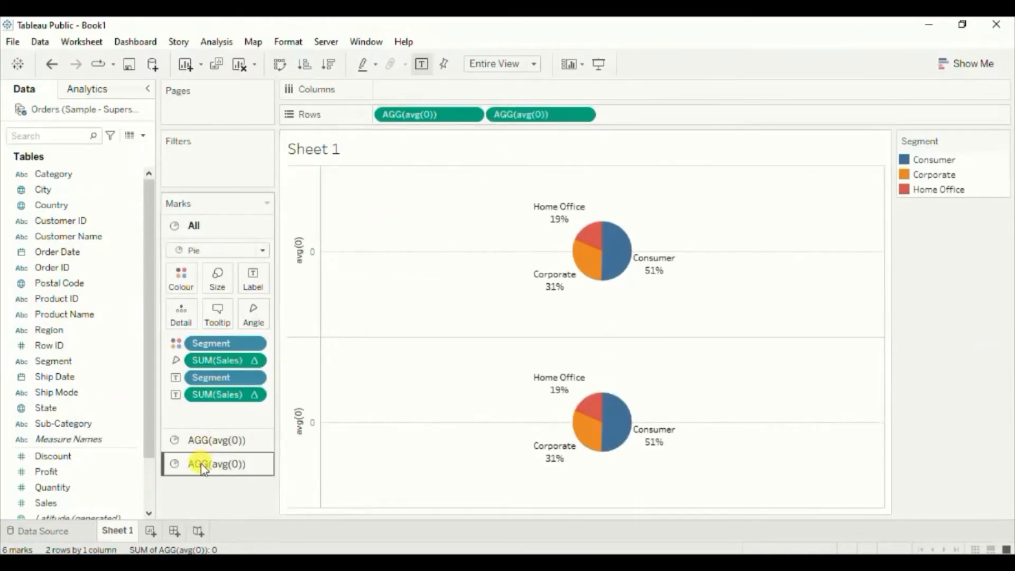
pyautogui.click(216, 465)
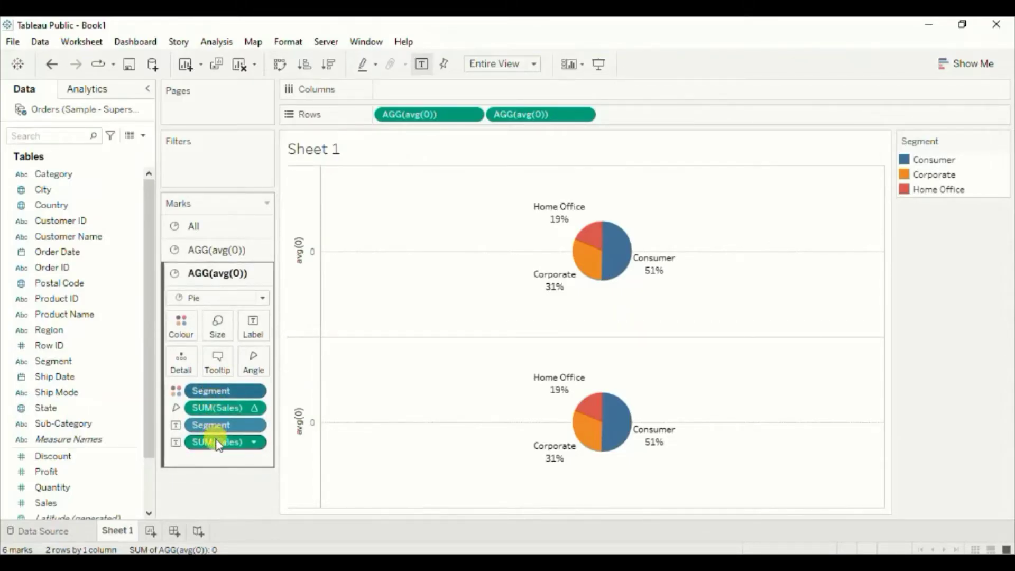
# Strip the second pie of its Segment, Sales and label fields and colour it white.
pyautogui.moveTo(215, 441); pyautogui.dragTo(216, 490)
pyautogui.moveTo(591, 415)
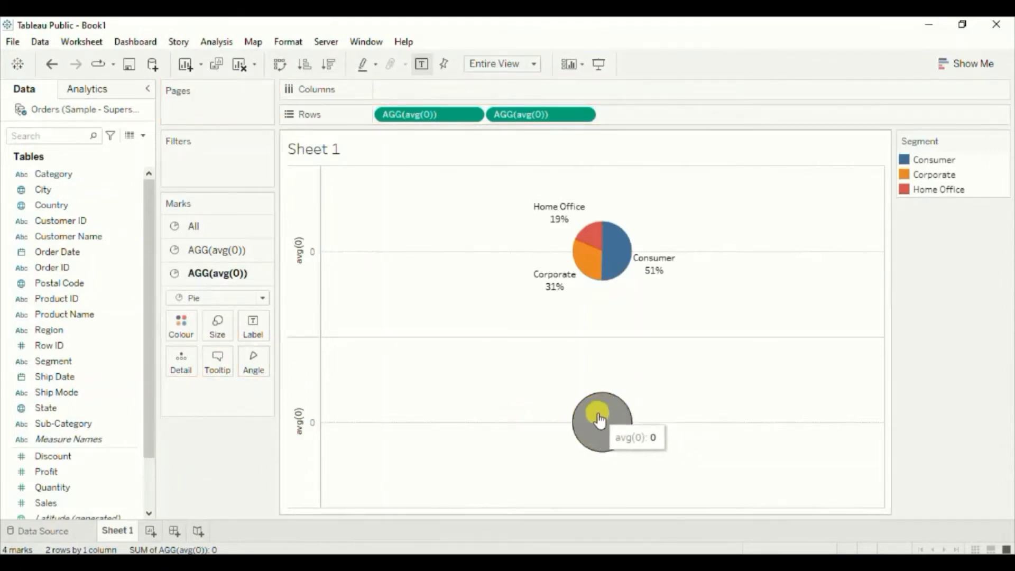
pyautogui.click(186, 333)
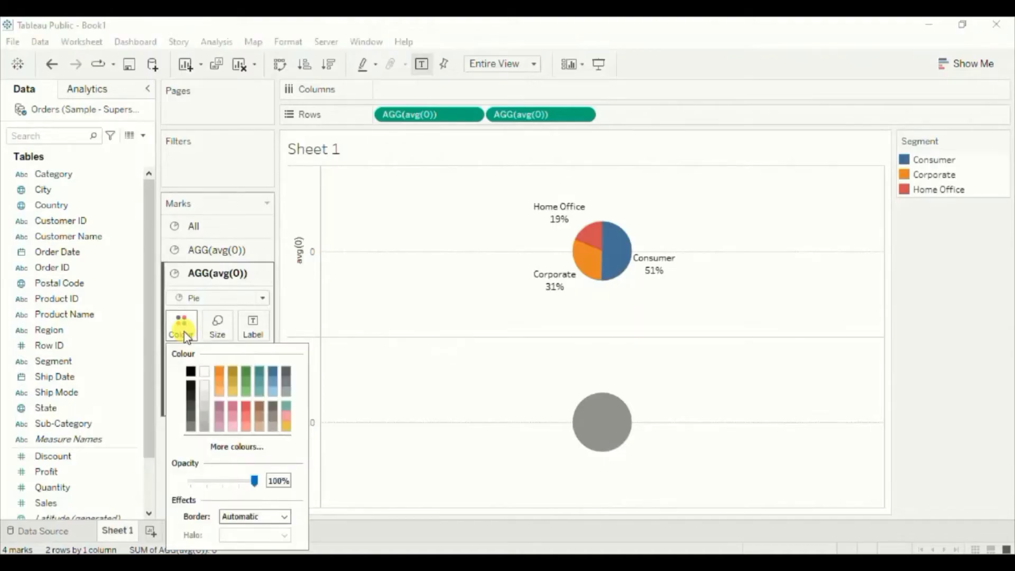
pyautogui.click(205, 376)
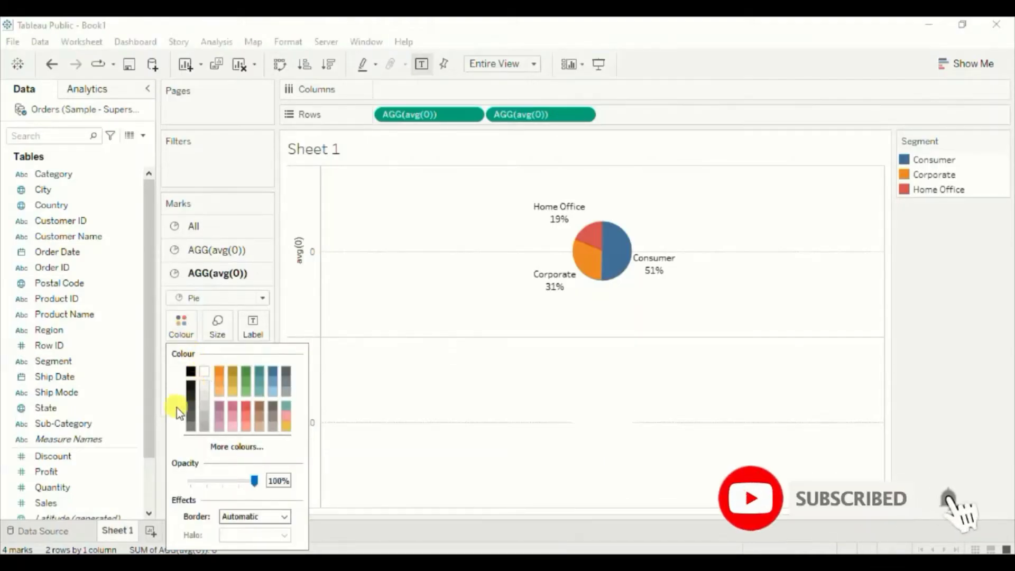
pyautogui.click(165, 430)
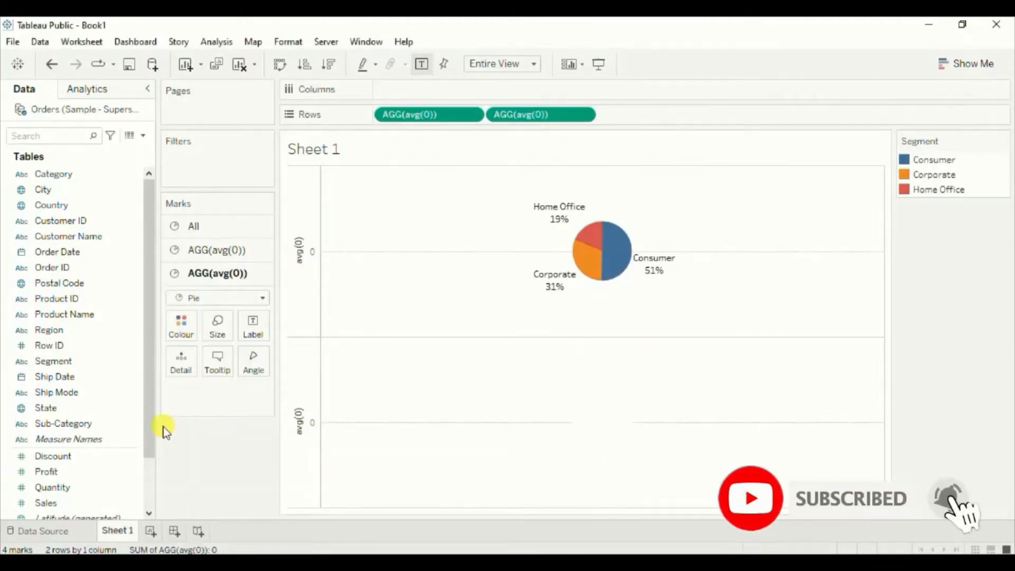
pyautogui.click(585, 117)
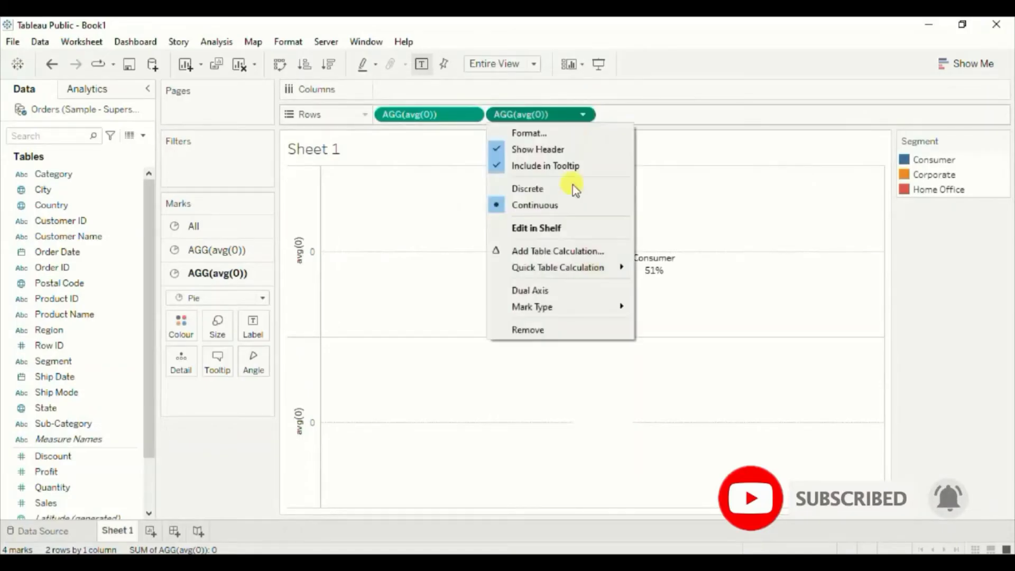
# Put both avg(0) pies on a dual axis and enlarge the coloured pie into a ring around the white circle.
pyautogui.click(544, 290)
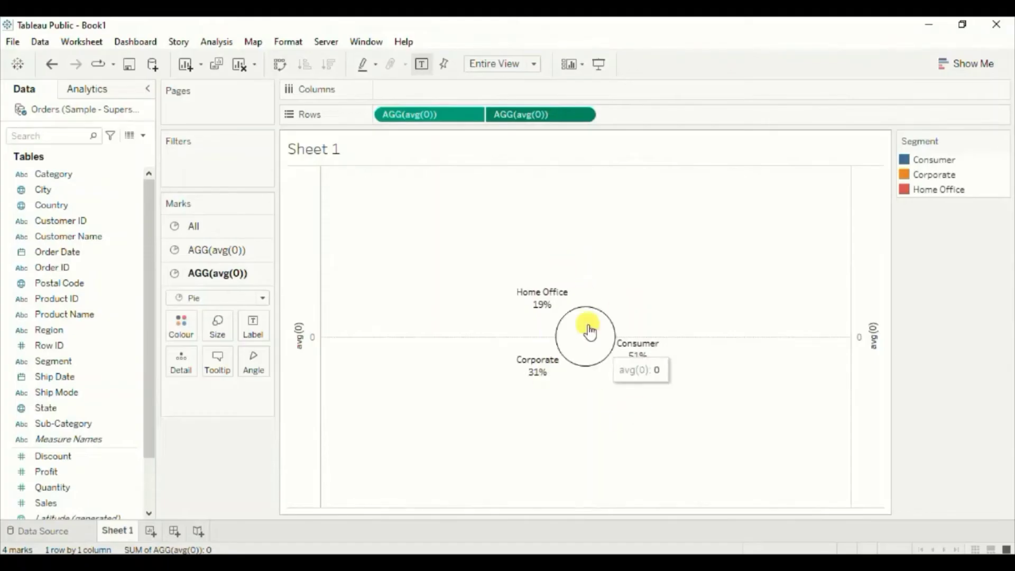
pyautogui.click(225, 258)
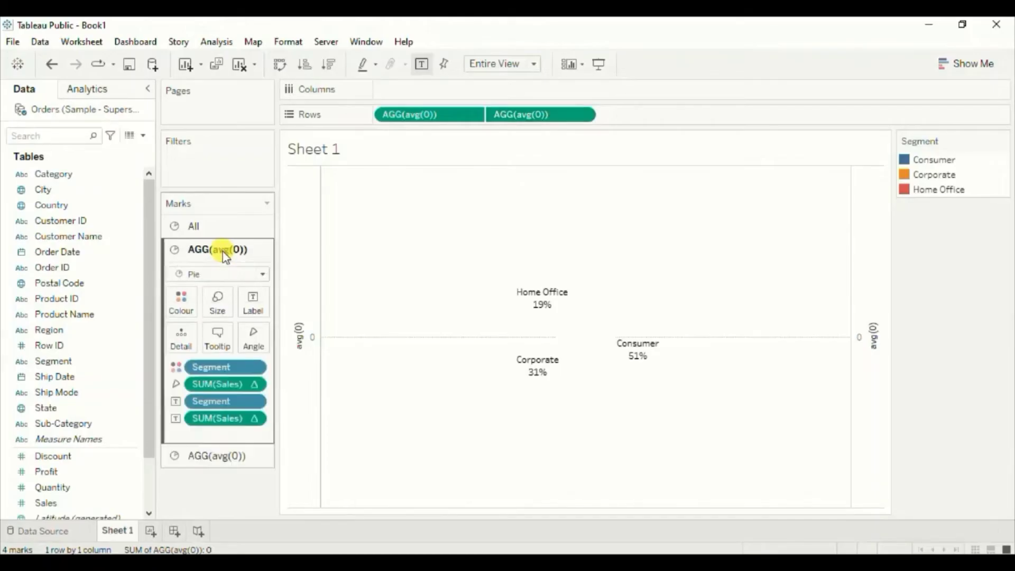
pyautogui.click(217, 302)
pyautogui.moveTo(256, 340); pyautogui.dragTo(279, 341)
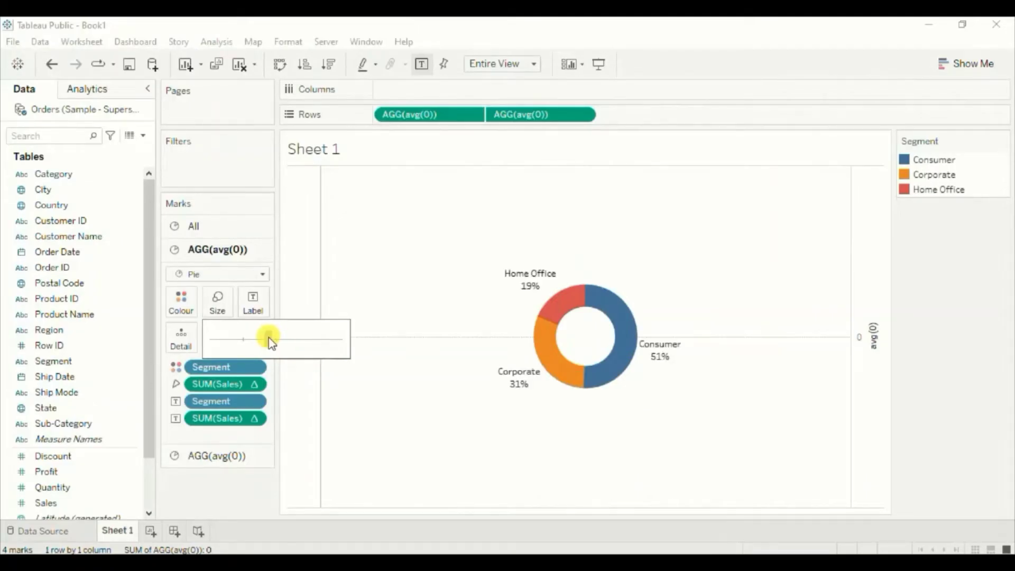
pyautogui.moveTo(267, 338); pyautogui.dragTo(267, 338)
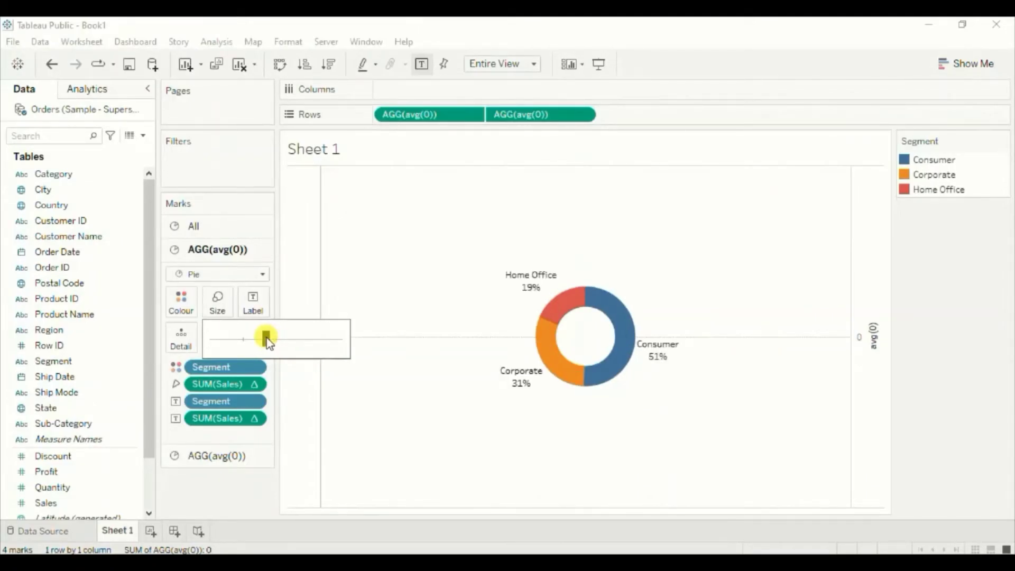
pyautogui.click(402, 253)
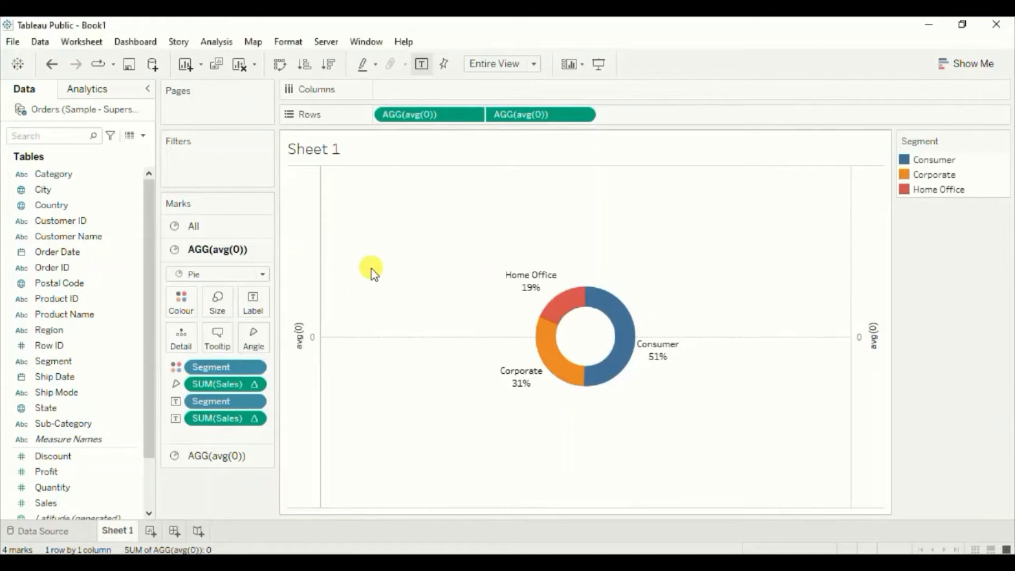
# Hide the axis header and set the Row and Column Dividers to None.
pyautogui.rightClick(297, 251)
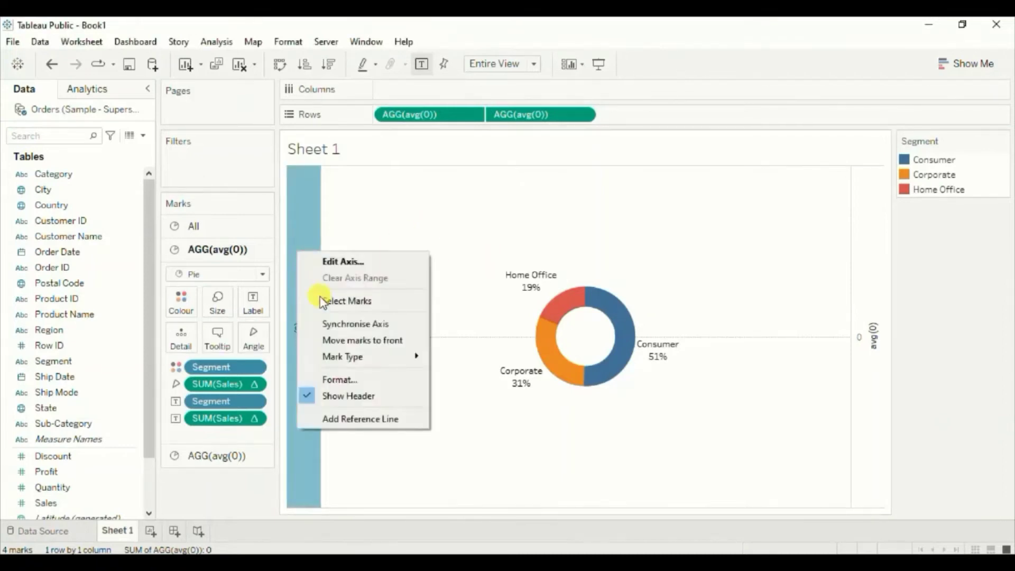
pyautogui.click(347, 396)
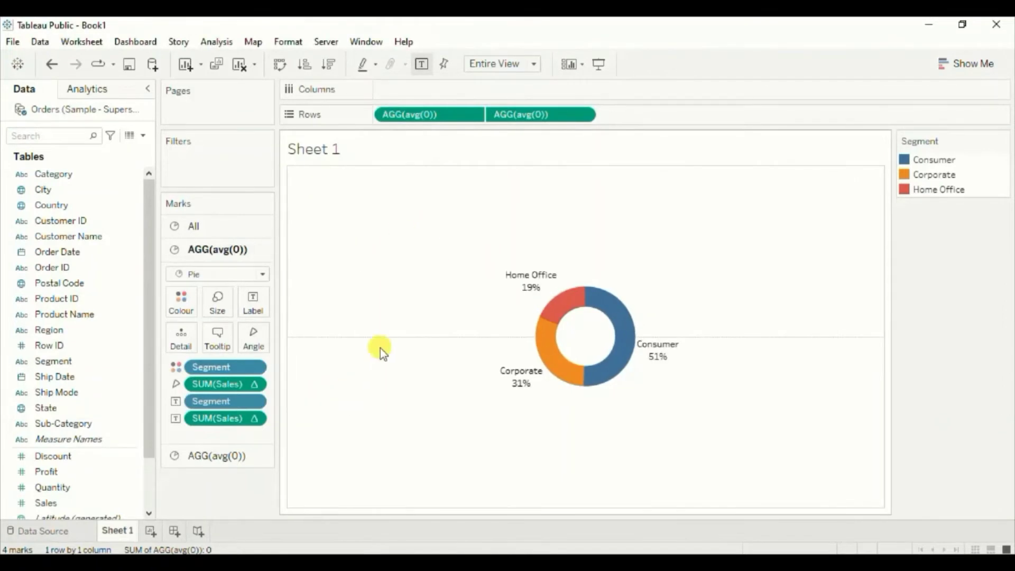
pyautogui.rightClick(370, 279)
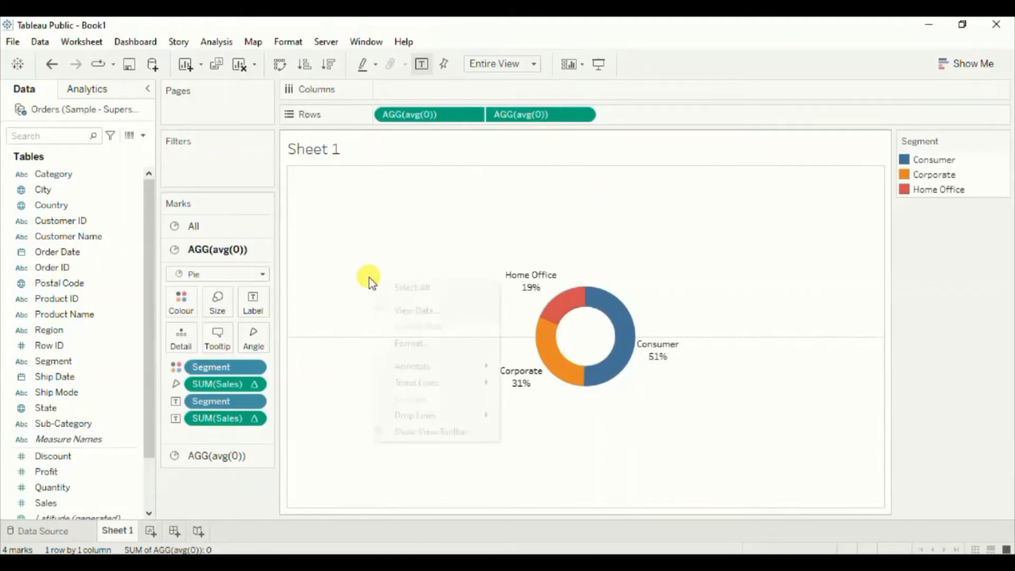
pyautogui.click(397, 343)
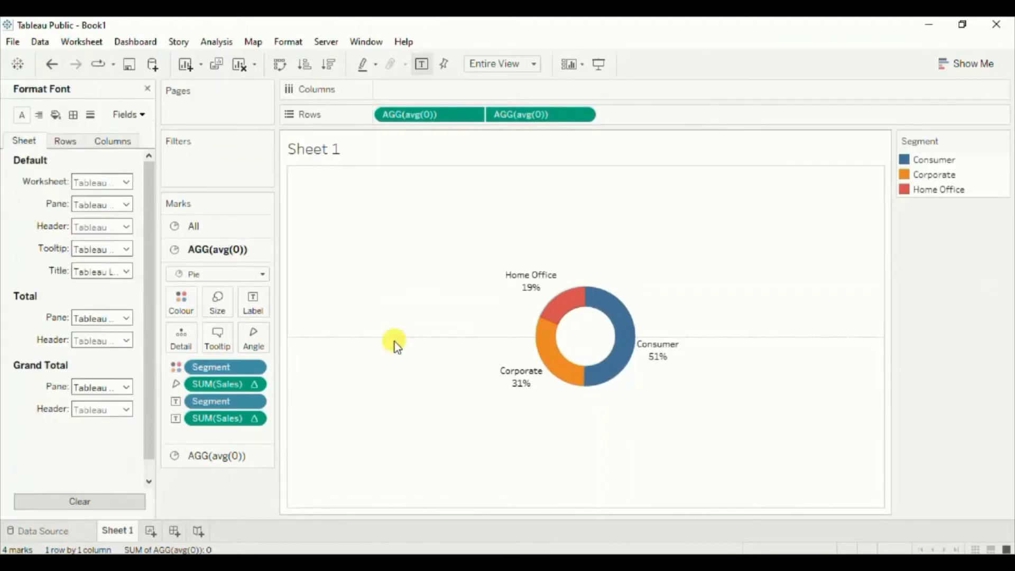
pyautogui.click(74, 116)
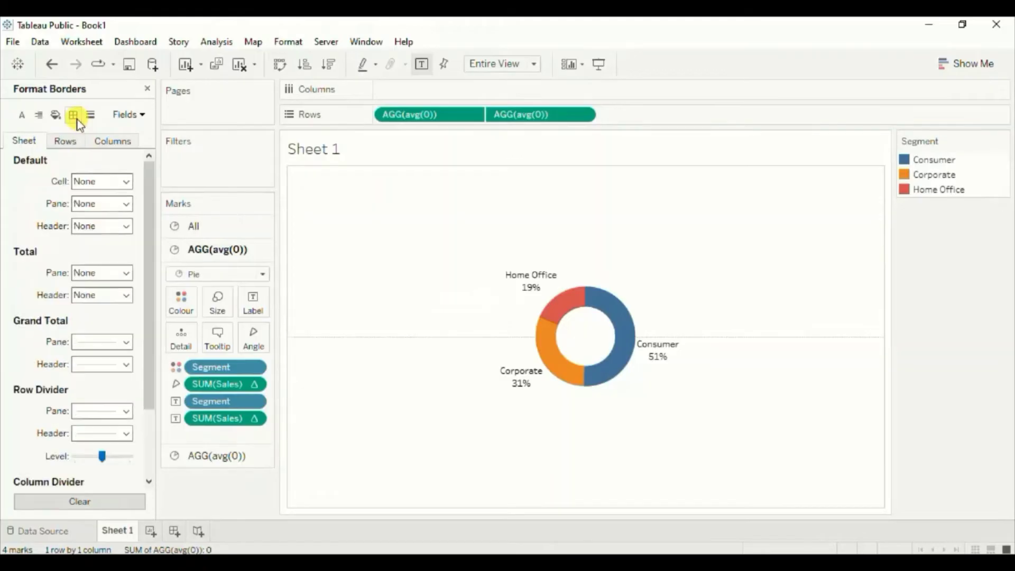
pyautogui.click(92, 412)
pyautogui.click(129, 216)
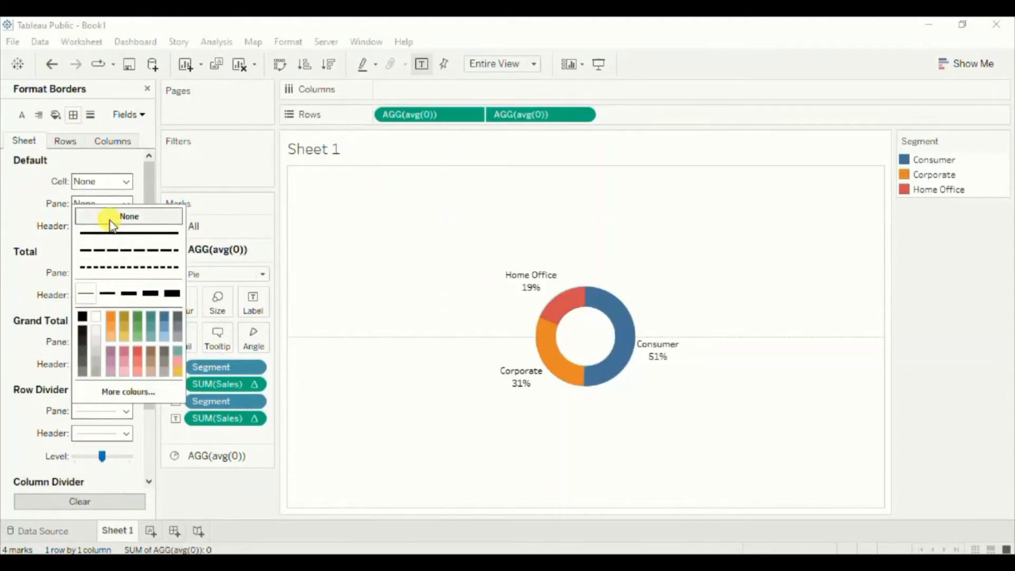
pyautogui.scroll(-3, 149, 435)
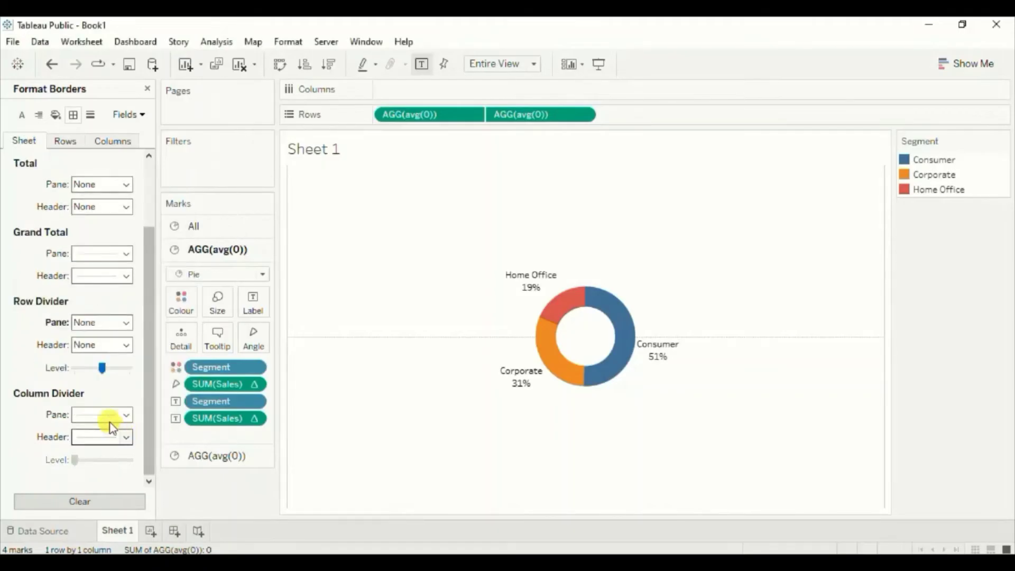
pyautogui.click(109, 418)
pyautogui.click(114, 220)
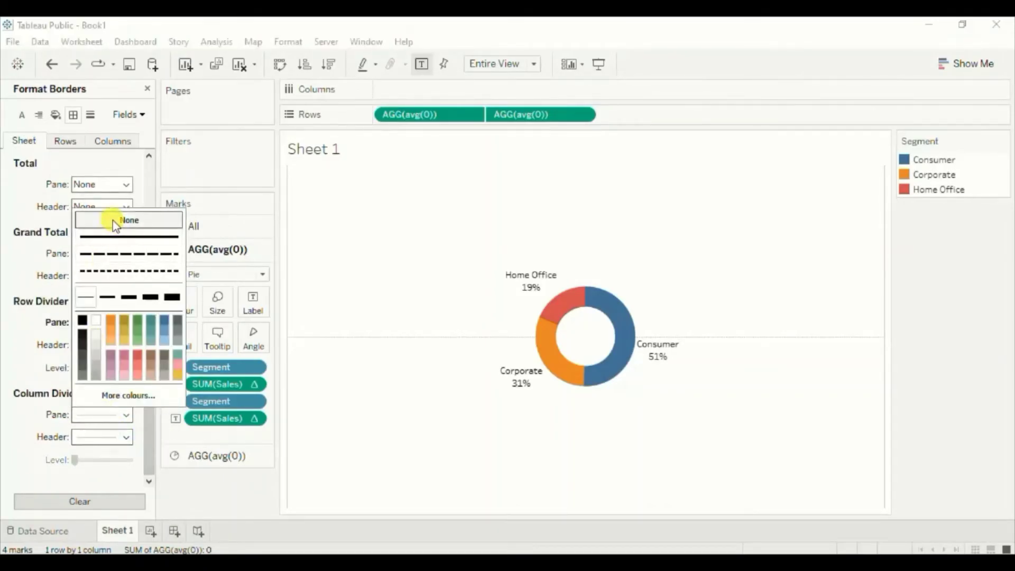
# Set the sheet's Zero Lines to None.
pyautogui.click(91, 117)
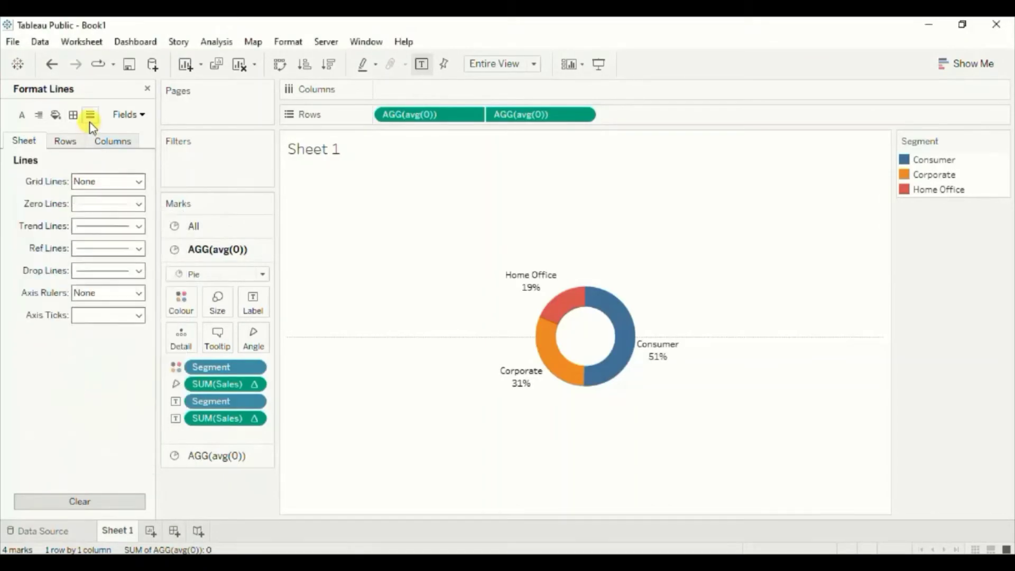
pyautogui.click(95, 209)
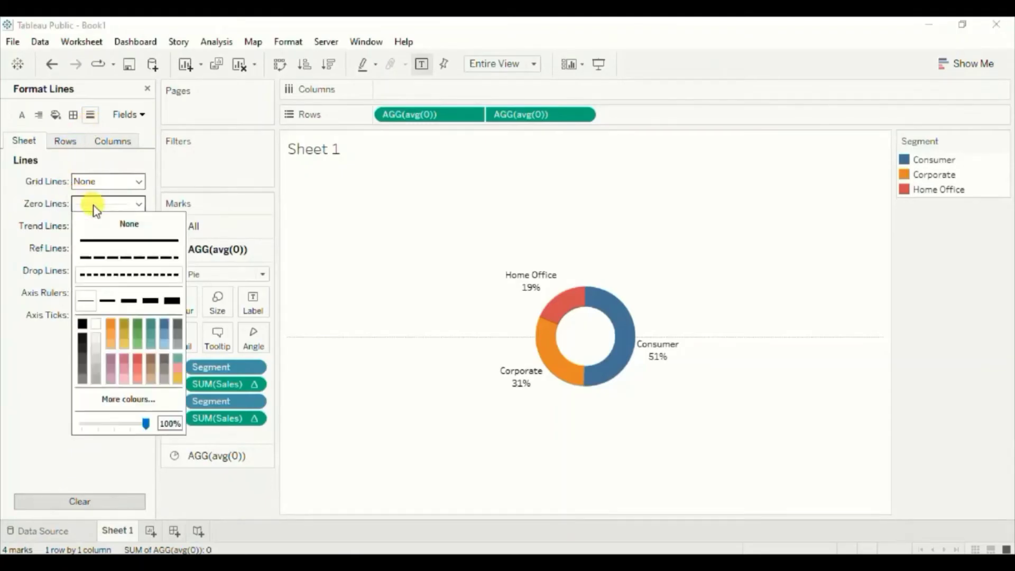
pyautogui.click(99, 225)
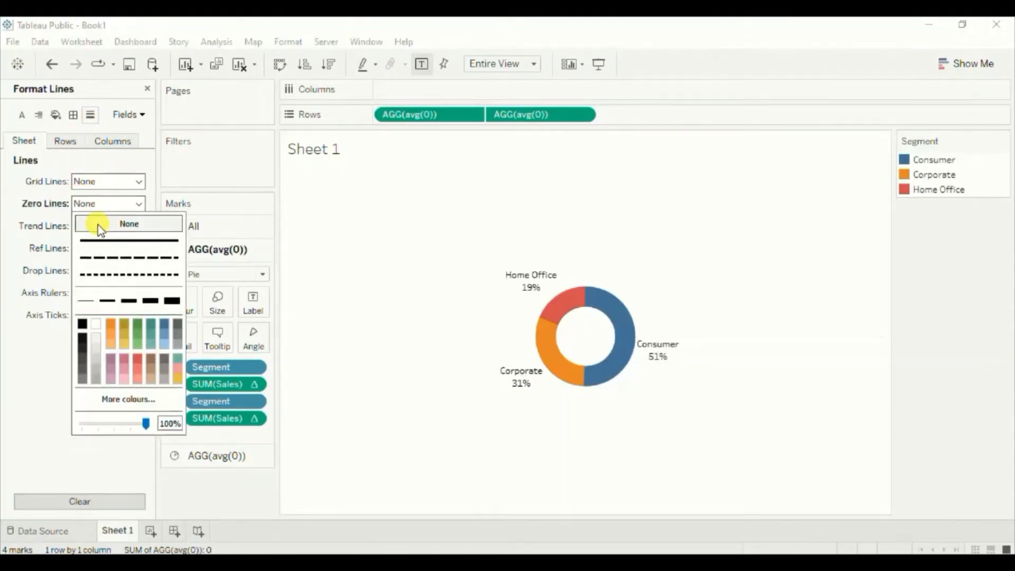
pyautogui.moveTo(584, 345)
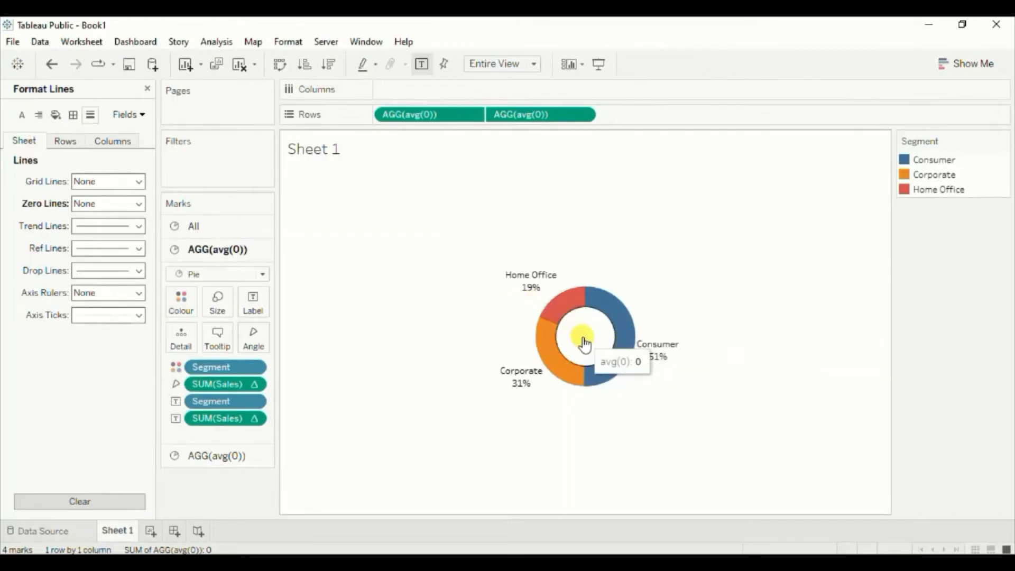
# Clear all text from the white centre circle layer's tooltip.
pyautogui.click(219, 457)
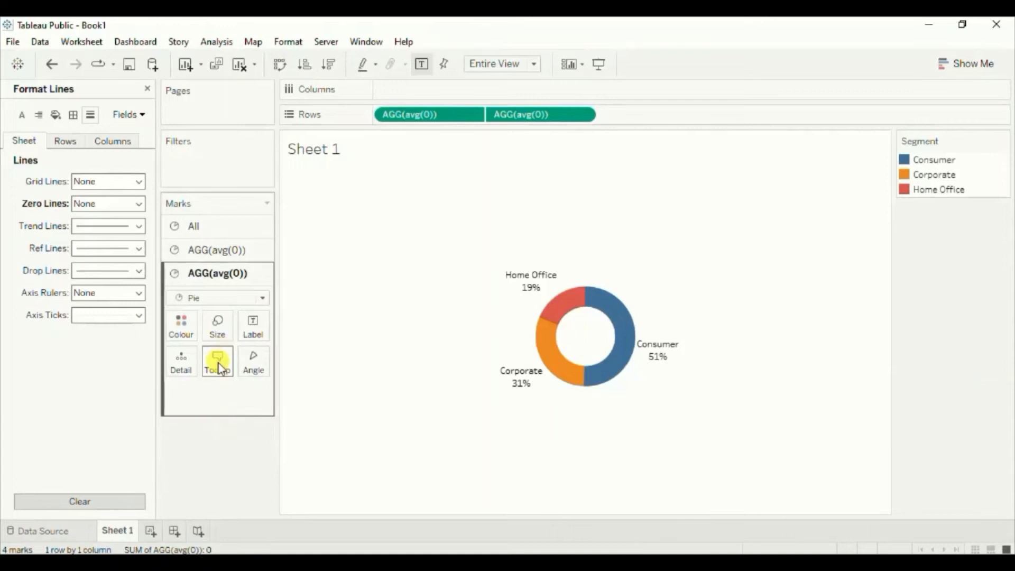
pyautogui.click(221, 369)
pyautogui.hotkey('ctrl', 'a')
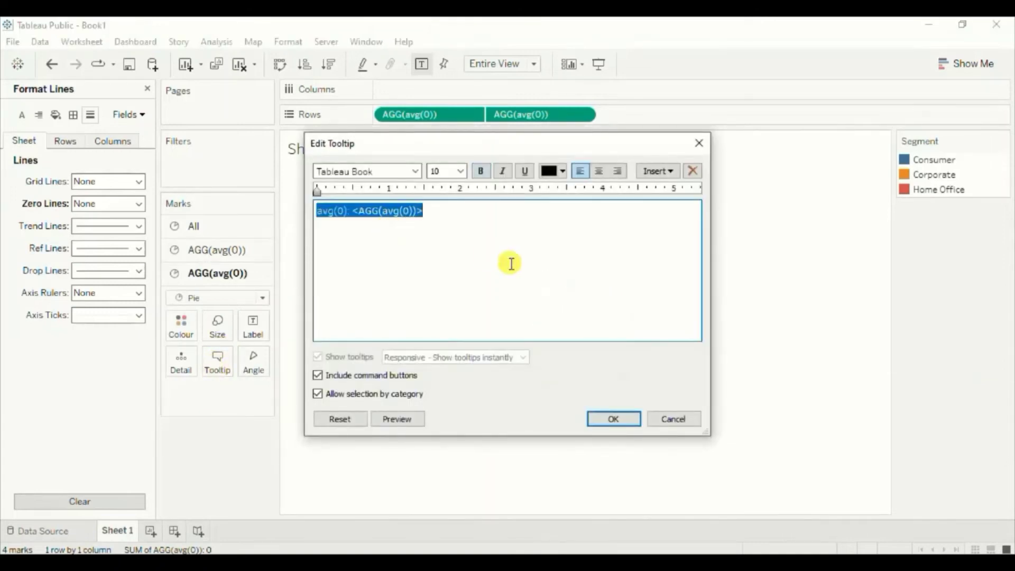
pyautogui.press('Delete')
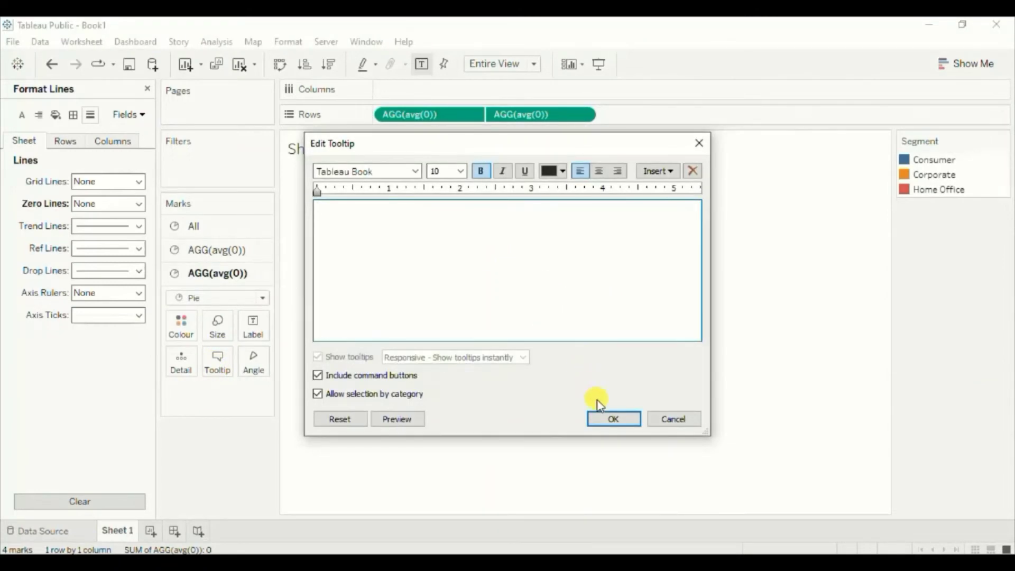
pyautogui.click(609, 419)
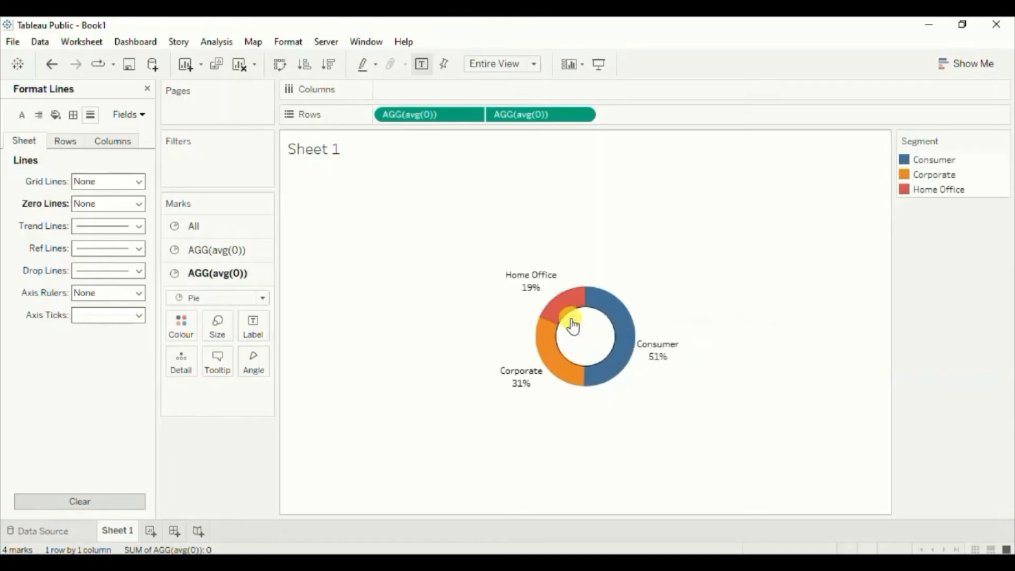
pyautogui.moveTo(566, 309)
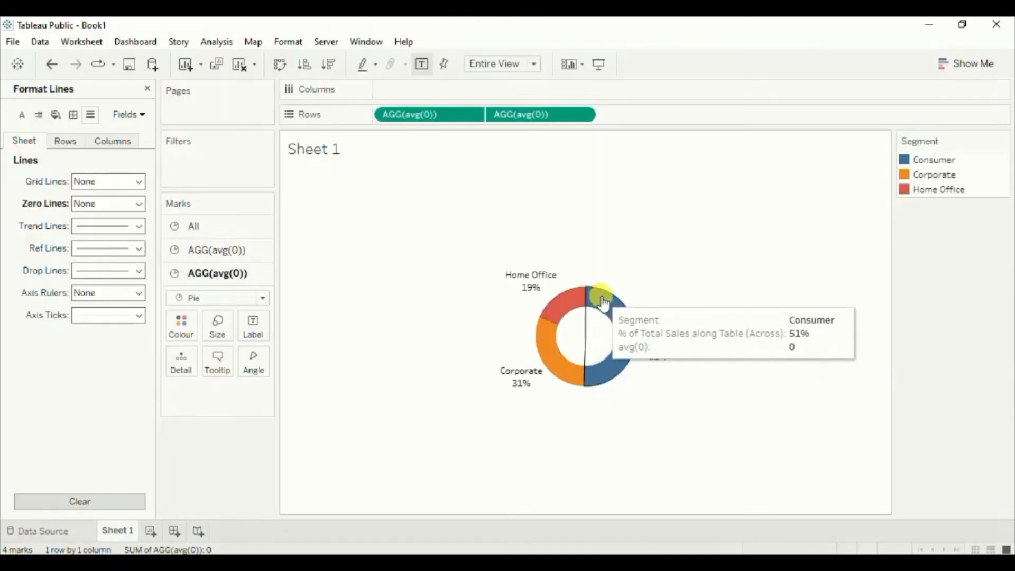
# Delete the avg(0) line from the coloured ring's tooltip, keeping Segment and percent of total sales.
pyautogui.click(221, 254)
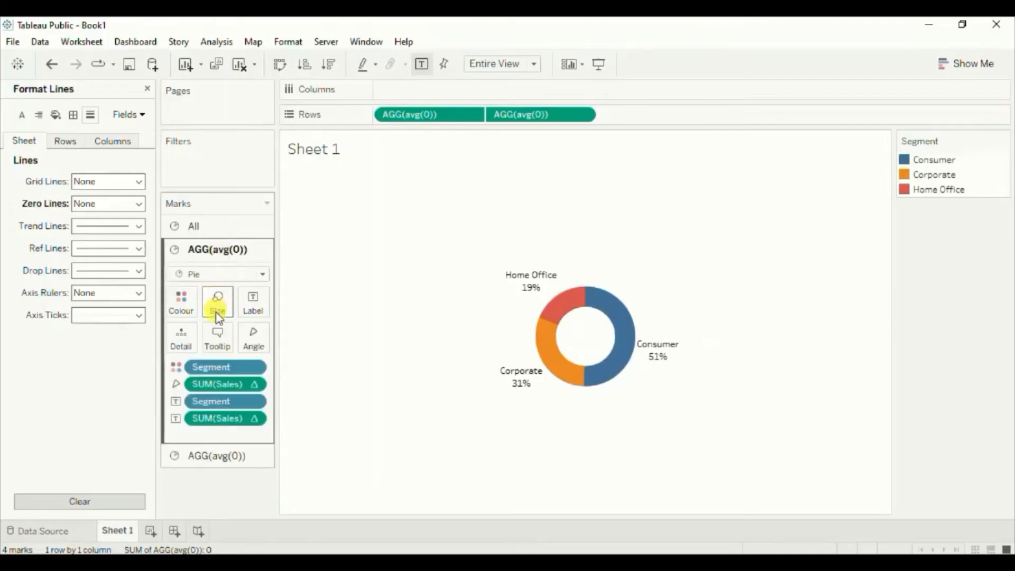
pyautogui.click(216, 339)
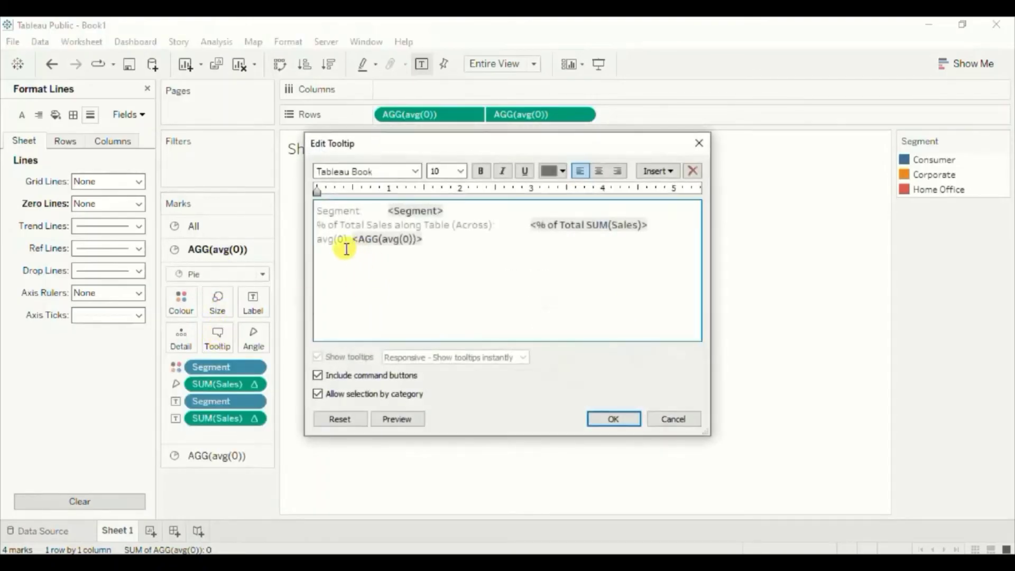
pyautogui.moveTo(318, 240); pyautogui.dragTo(435, 239)
pyautogui.press('BackSpace')
pyautogui.hotkey('ctrl', 'b')
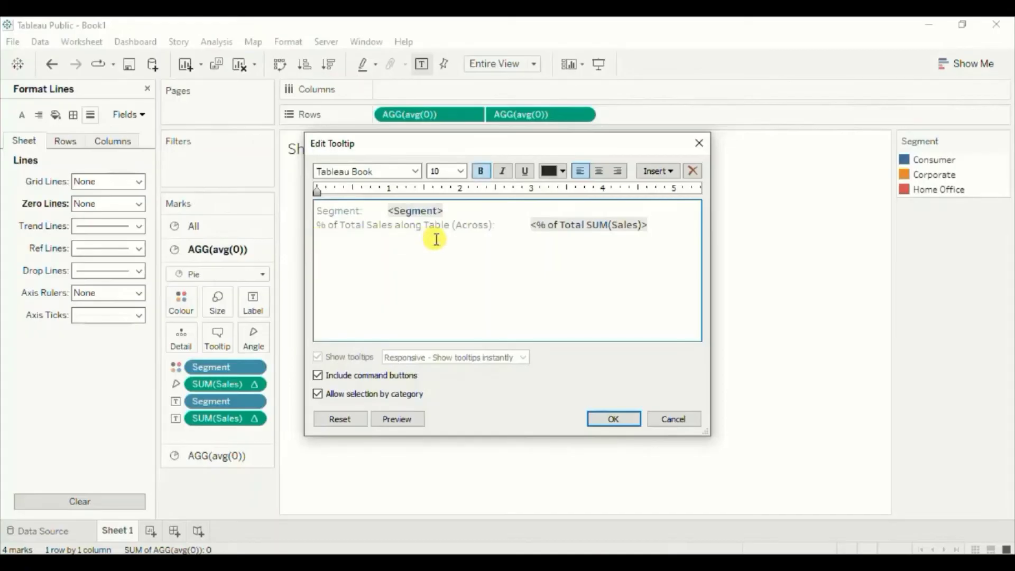
pyautogui.click(615, 418)
pyautogui.moveTo(574, 307)
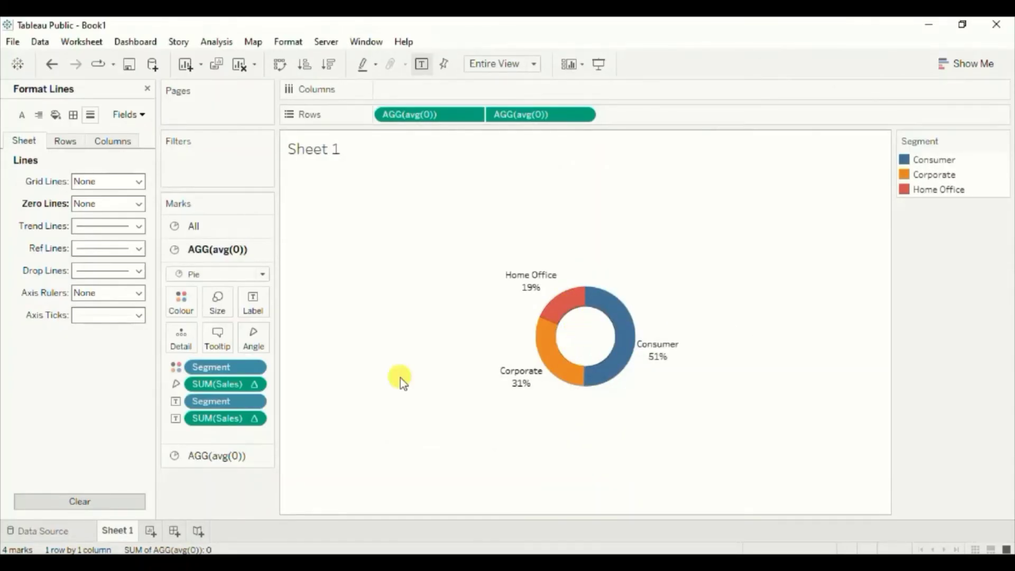
# Label the centre circle layer with Sales so the donut hole shows 2,297,201.
pyautogui.click(224, 458)
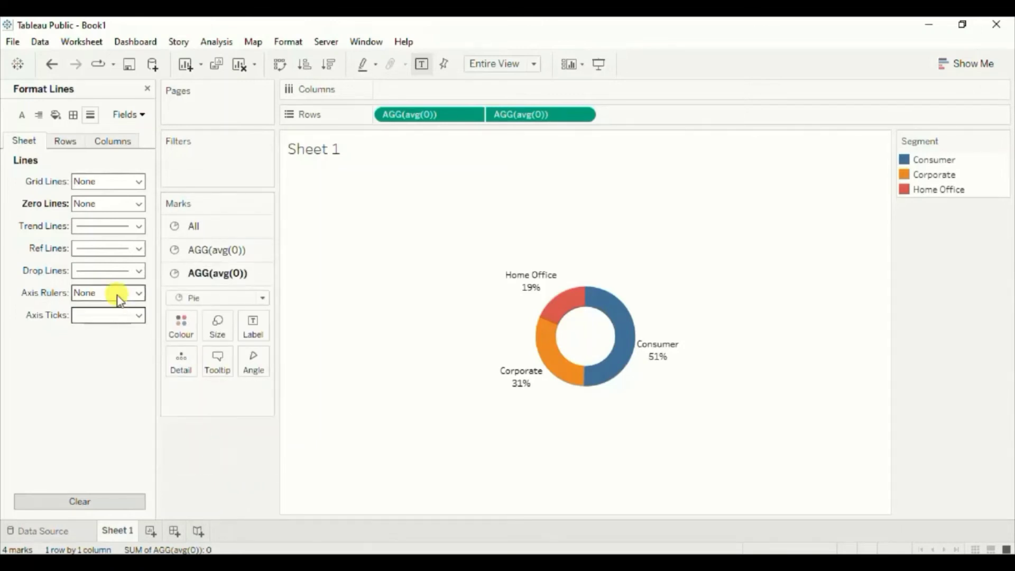
pyautogui.click(149, 89)
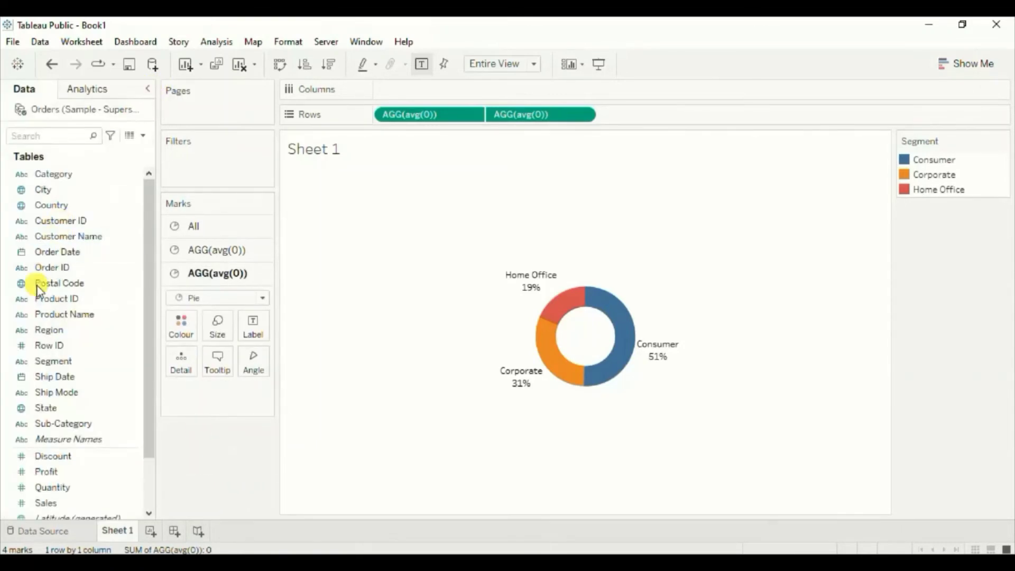
pyautogui.moveTo(47, 506); pyautogui.dragTo(239, 322)
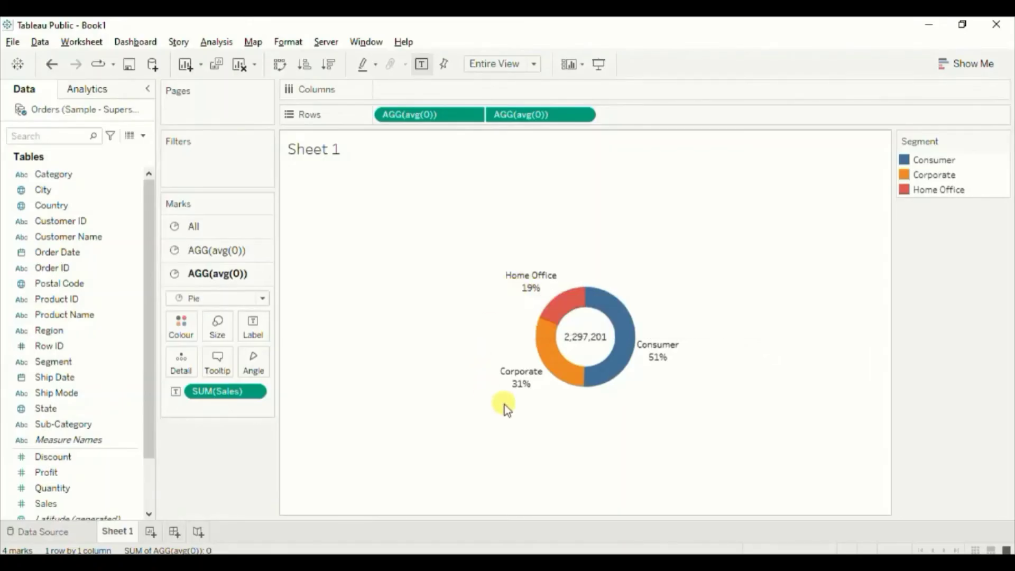
pyautogui.moveTo(520, 394)
pyautogui.moveTo(661, 355)
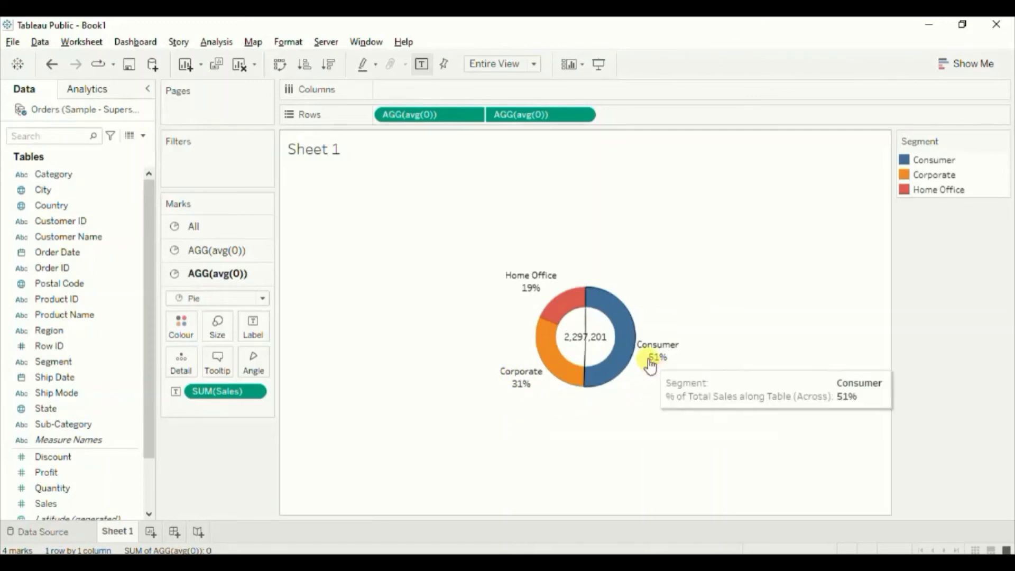